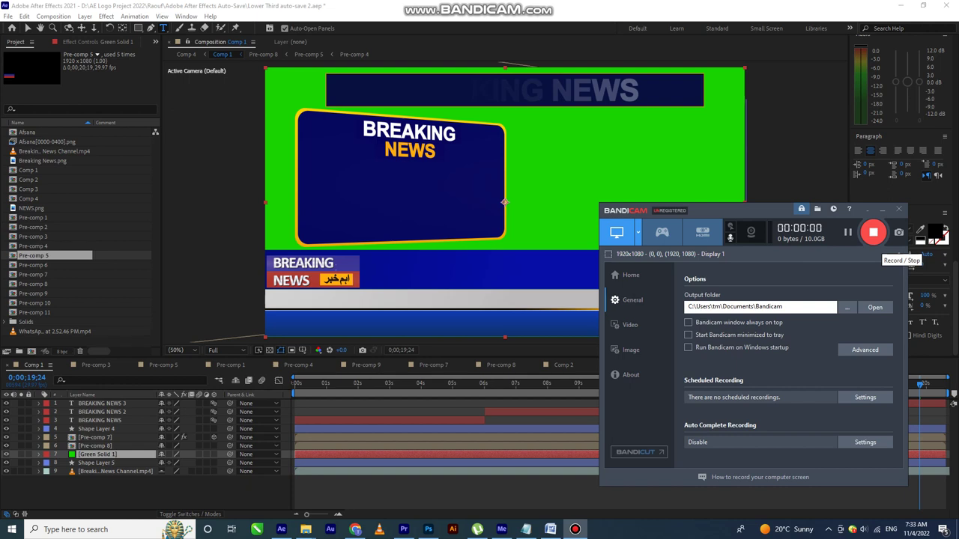
Step: Minimize the screen recorder and preview Comp 1 briefly
{"action": "left_click", "coordinate": [866, 209]}
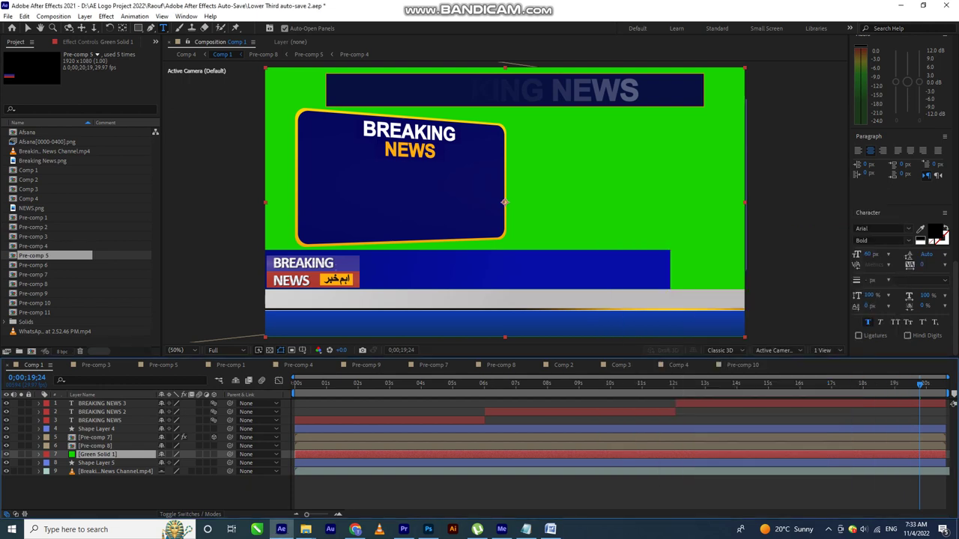
{"action": "key", "text": "space"}
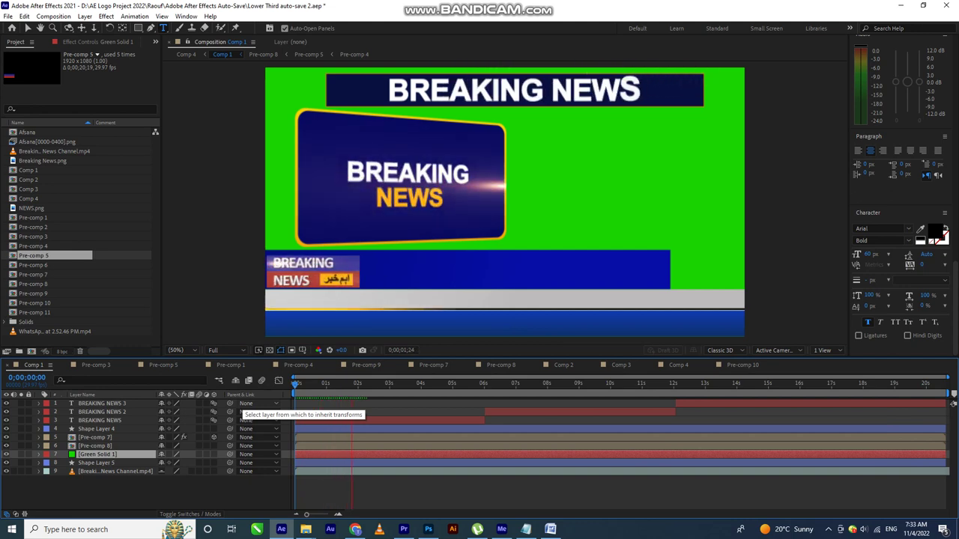
{"action": "key", "text": "space"}
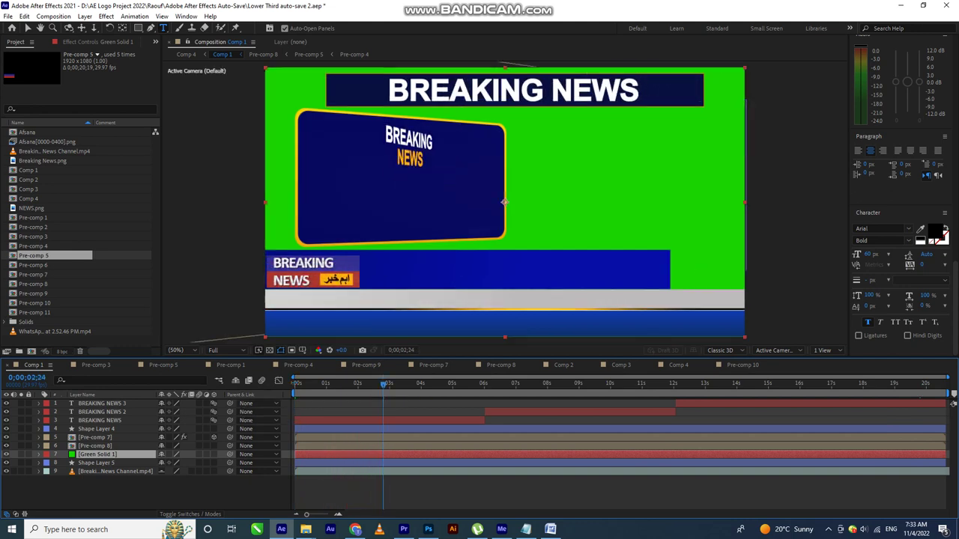
Step: Delete the Green Solid 1 layer and replay Comp 1 from the start with the news footage showing
{"action": "key", "text": "Delete"}
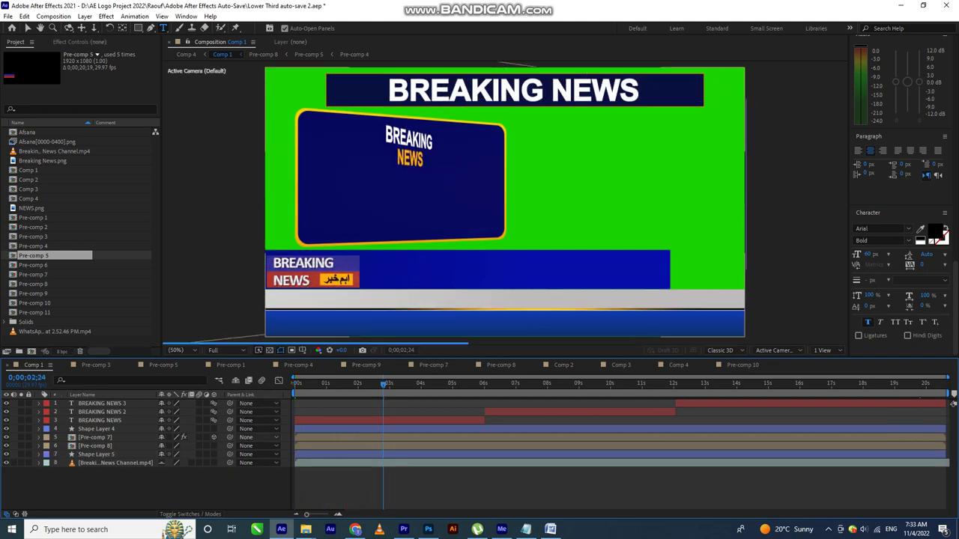
{"action": "key", "text": "Home"}
{"action": "key", "text": "space"}
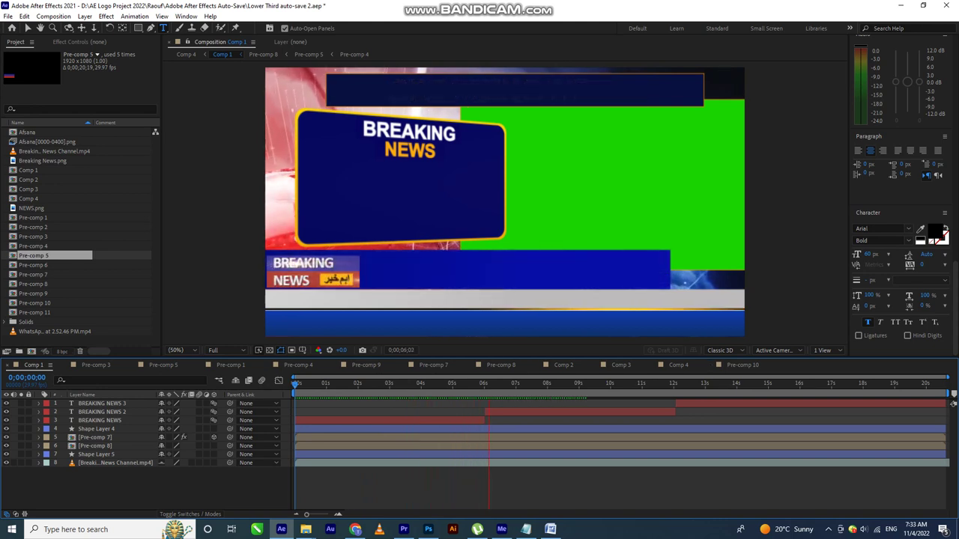
Step: Switch via Pre-comp 10 to Comp 4 and preview its English and Urdu tickers, stopping at 0;00;14;18
{"action": "left_click", "coordinate": [742, 364]}
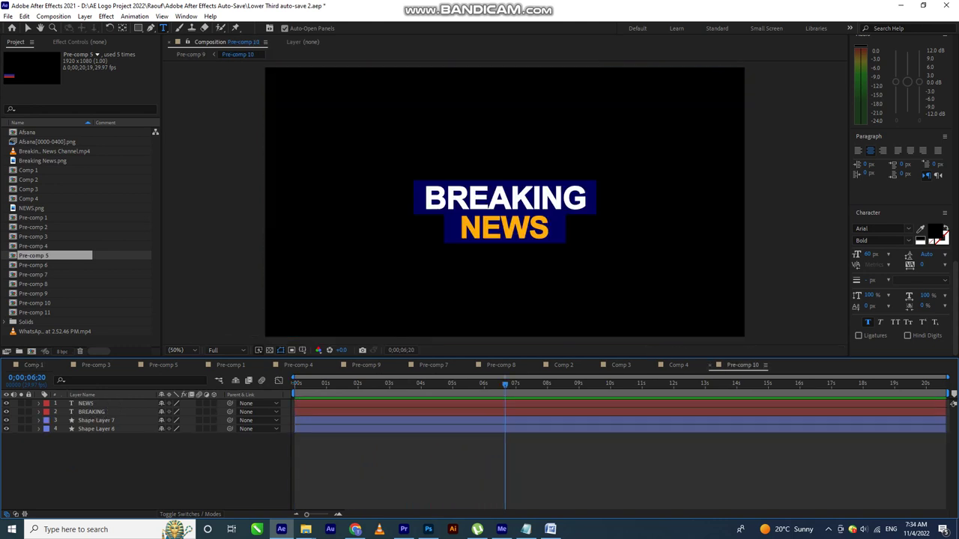
{"action": "left_click", "coordinate": [677, 365]}
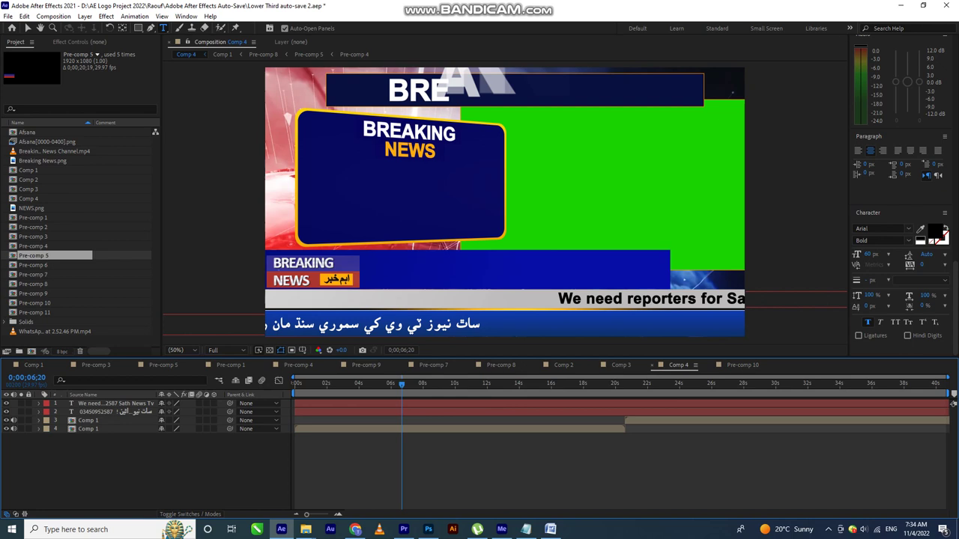
{"action": "key", "text": "space"}
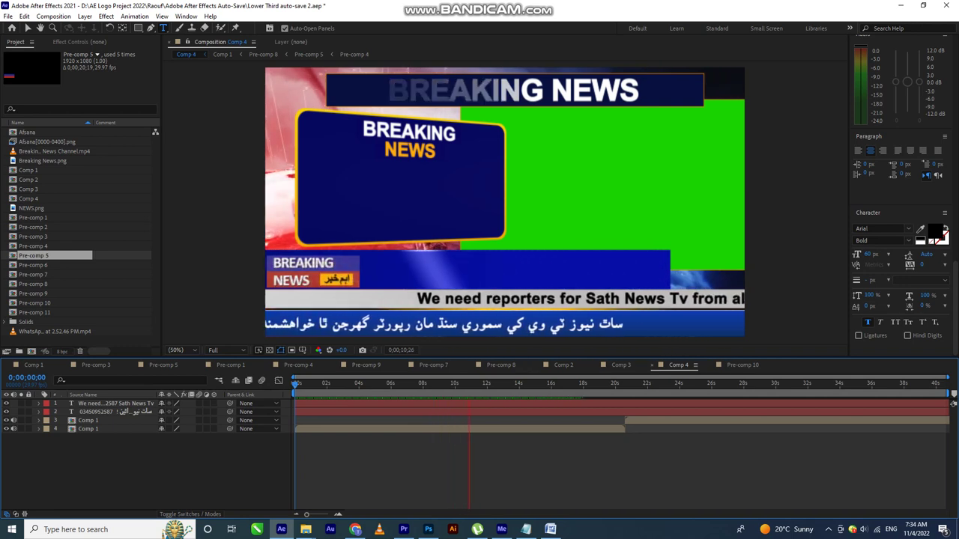
{"action": "key", "text": "space"}
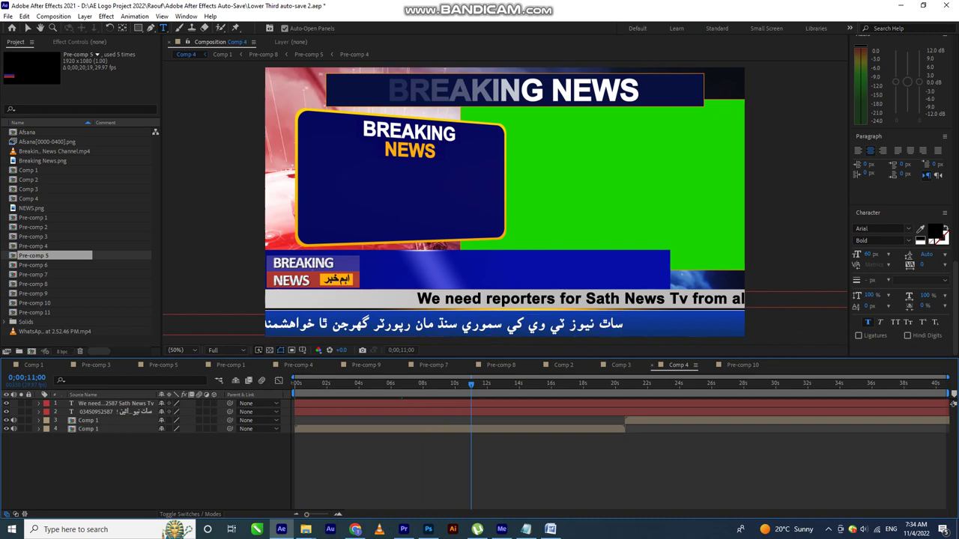
{"action": "key", "text": "space"}
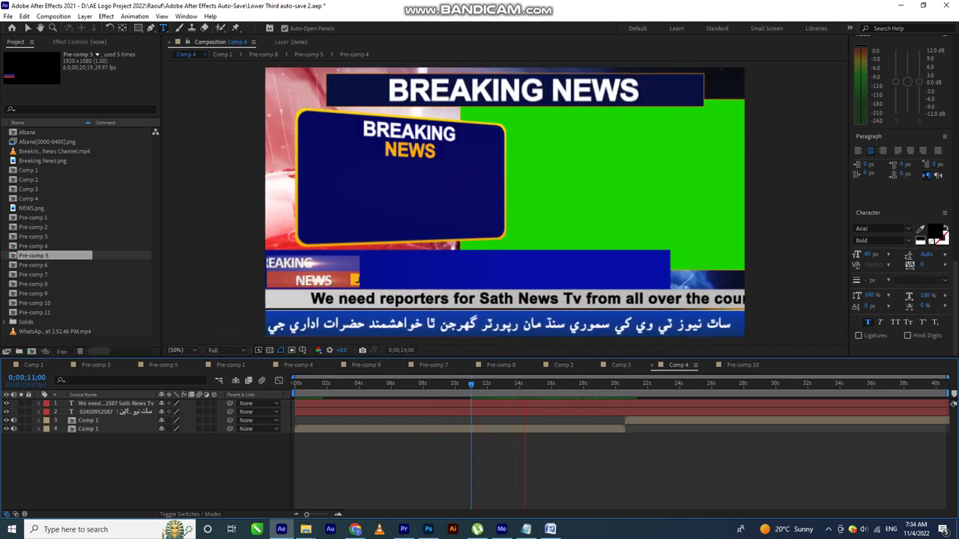
{"action": "key", "text": "space"}
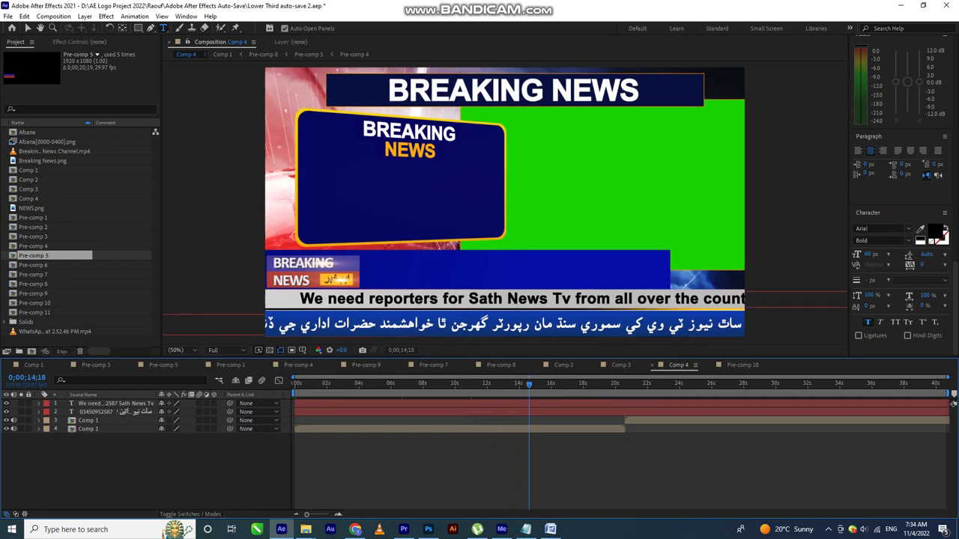
Step: Add a new empty text layer to Comp 4
{"action": "right_click", "coordinate": [149, 344]}
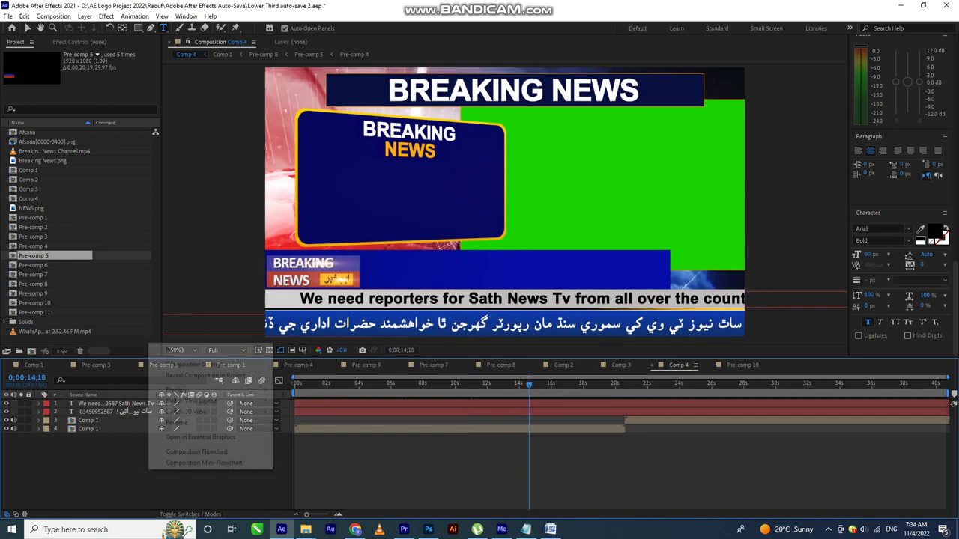
{"action": "mouse_move", "coordinate": [247, 349]}
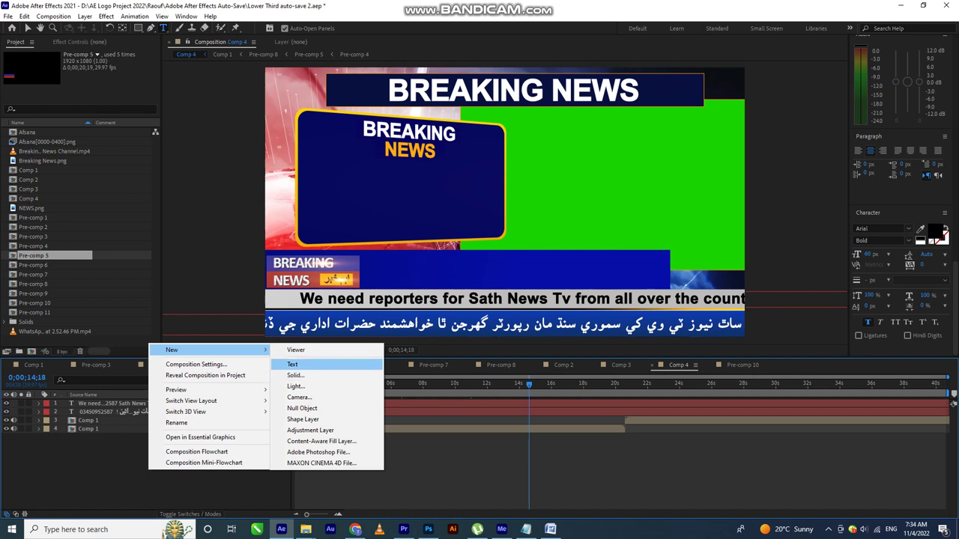
{"action": "left_click", "coordinate": [292, 364]}
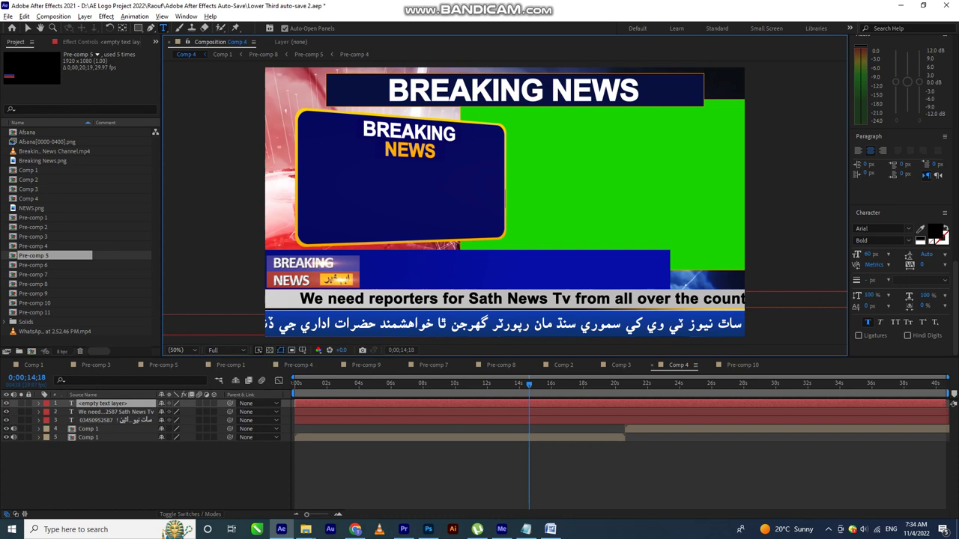
Step: Type the Urdu line offering news channel graphics, ending with the contact phone number, then select it all
{"action": "type", "text": "ب"}
{"action": "type", "text": "ریکن"}
{"action": "key", "text": "BackSpace"}
{"action": "key", "text": "BackSpace"}
{"action": "key", "text": "BackSpace"}
{"action": "type", "text": "ب"}
{"action": "type", "text": "وز"}
{"action": "type", "text": " چینل"}
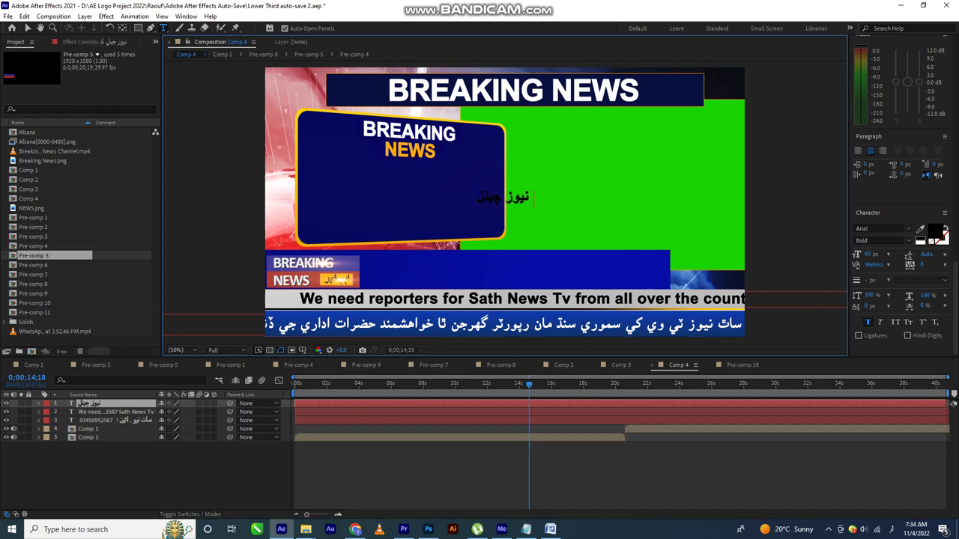
{"action": "type", "text": " کی مک"}
{"action": "type", "text": "مل گ"}
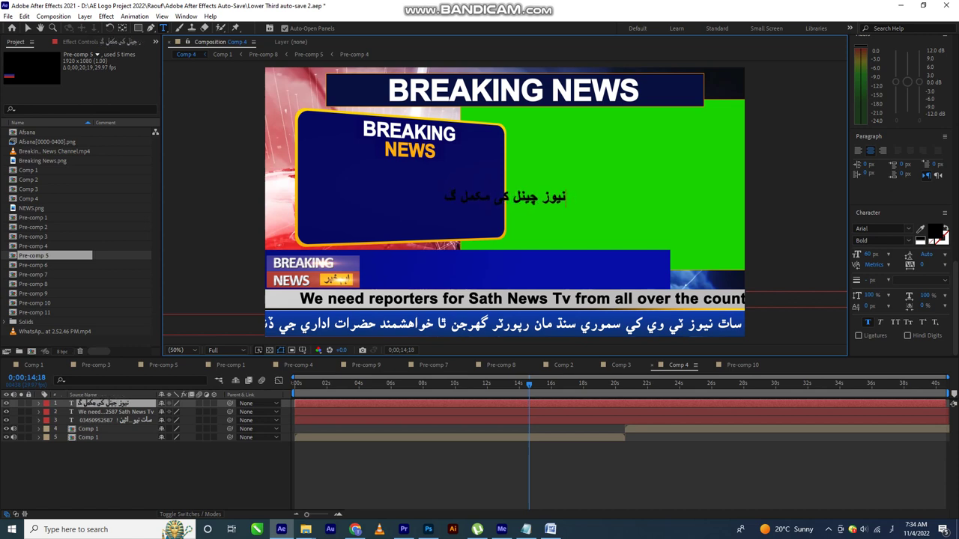
{"action": "type", "text": "رافس"}
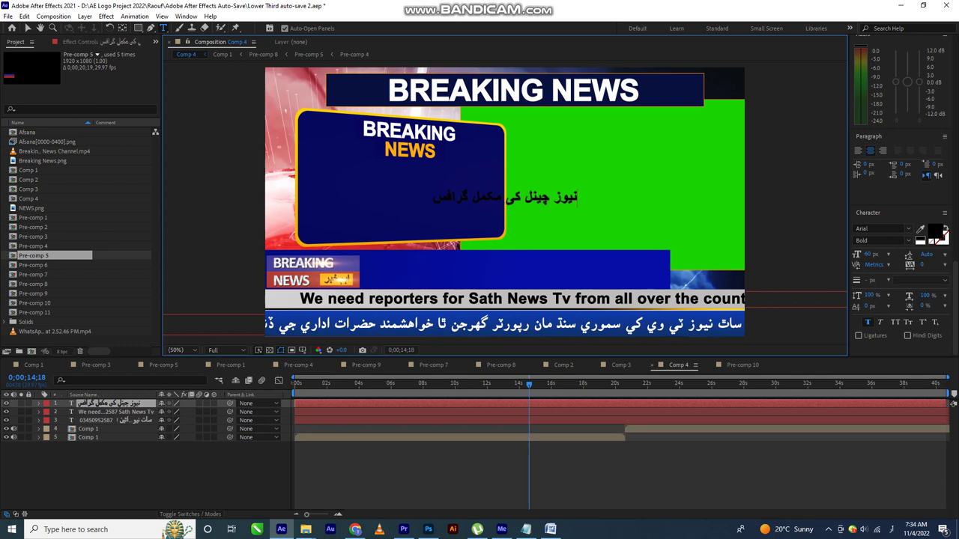
{"action": "type", "text": " بنوائیے"}
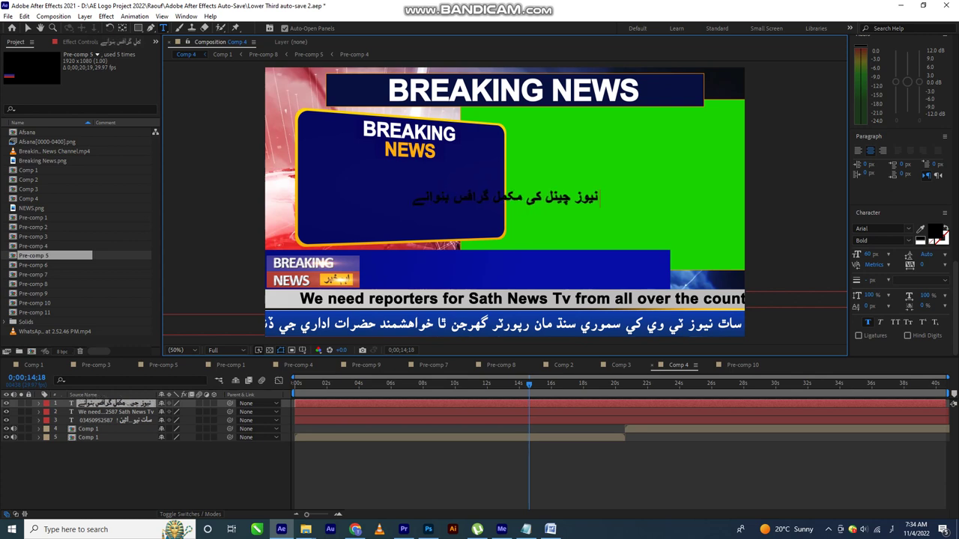
{"action": "type", "text": " ن"}
{"action": "key", "text": "BackSpace"}
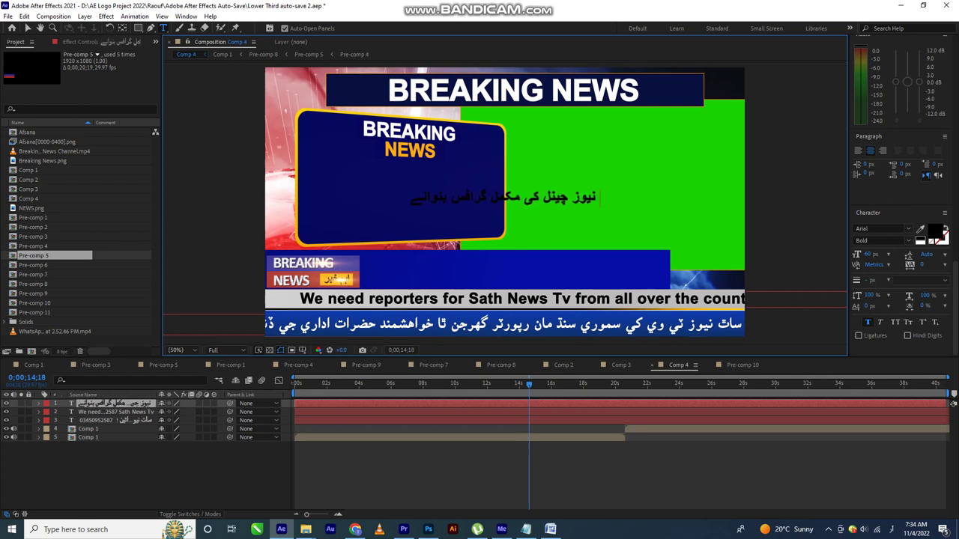
{"action": "type", "text": "کیلئے ر"}
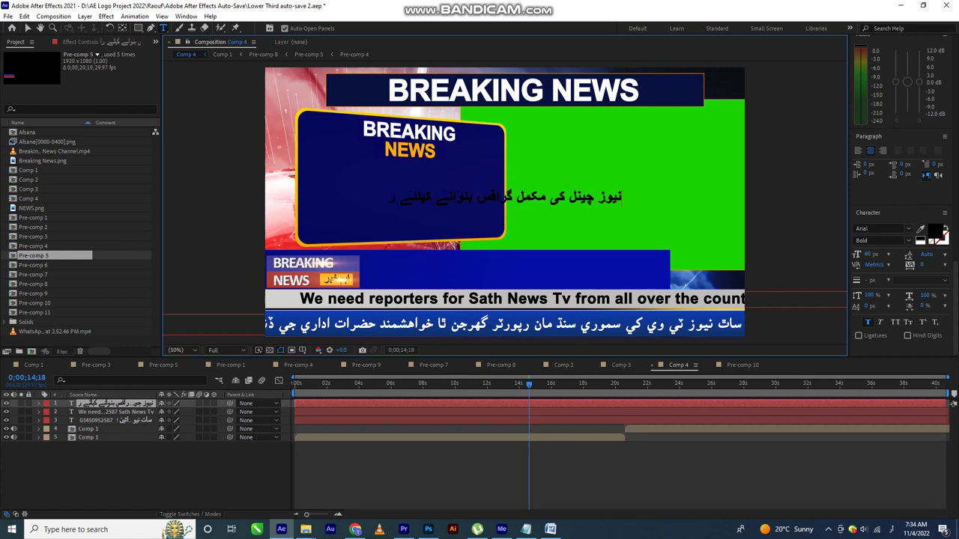
{"action": "type", "text": "ابطہ"}
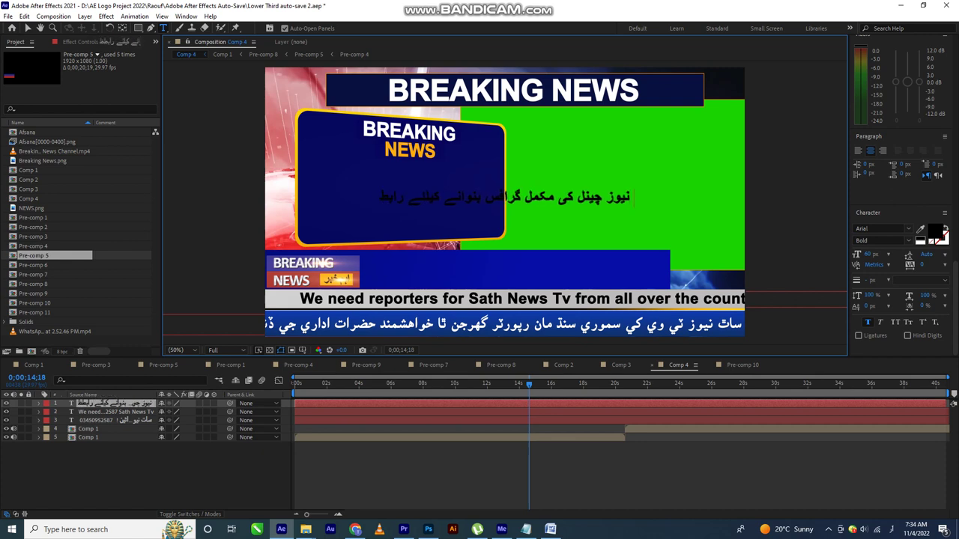
{"action": "type", "text": "."}
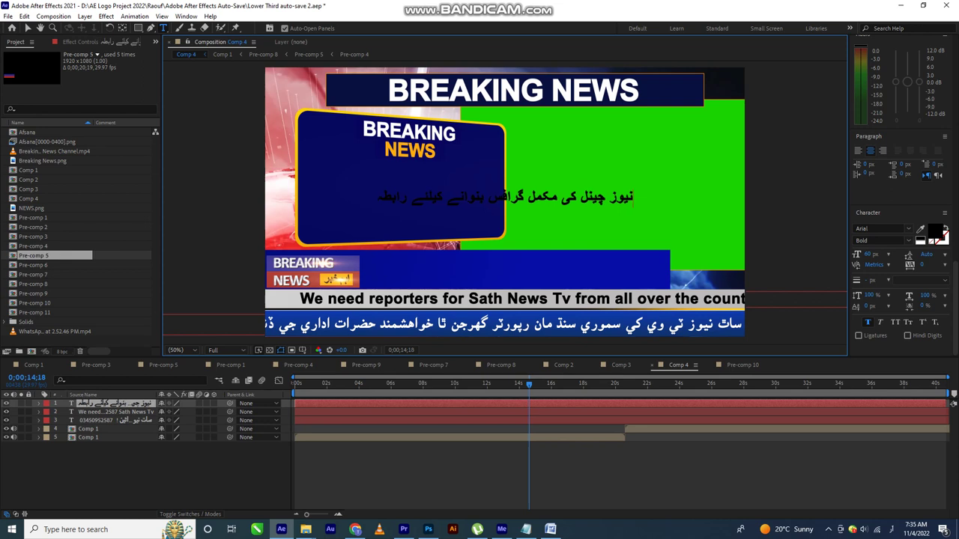
{"action": "type", "text": " کرین"}
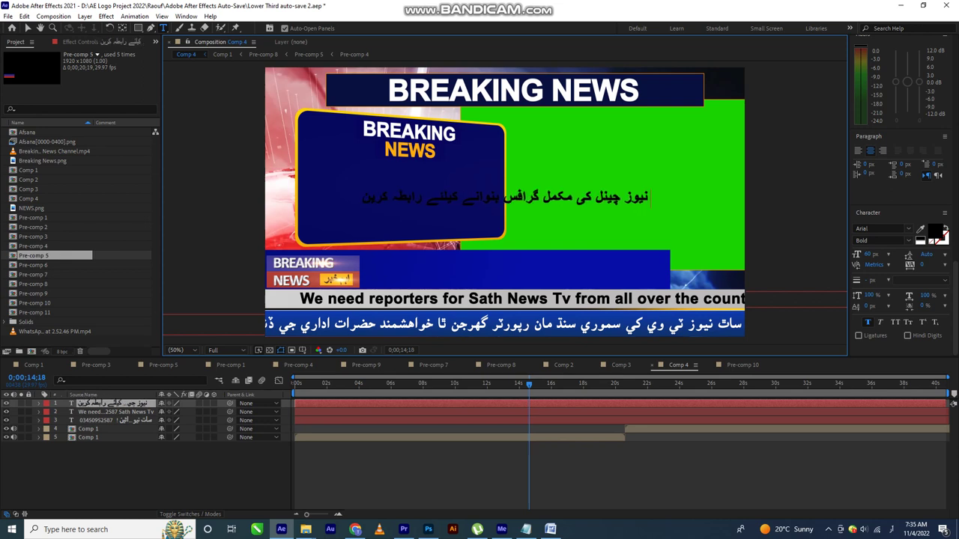
{"action": "key", "text": "BackSpace"}
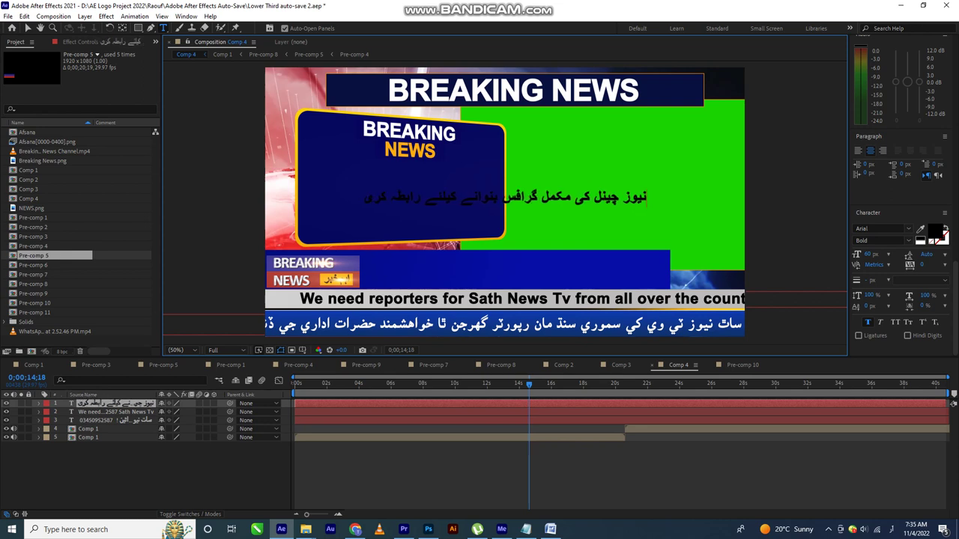
{"action": "type", "text": "ں"}
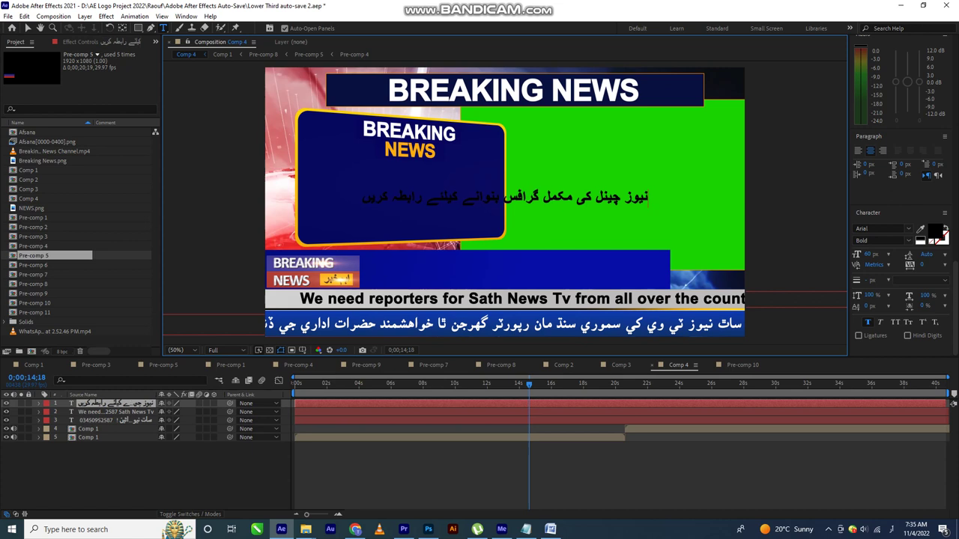
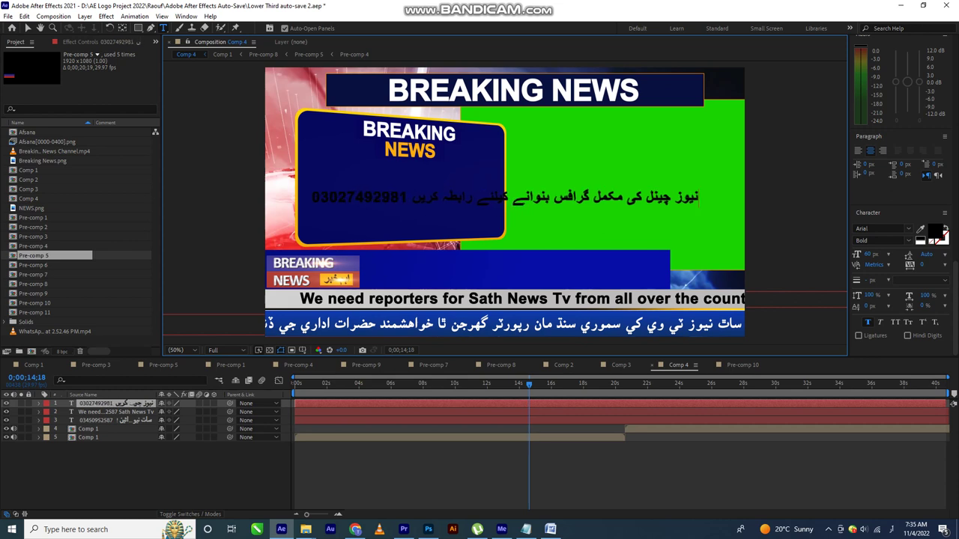
{"action": "key", "text": "ctrl+a"}
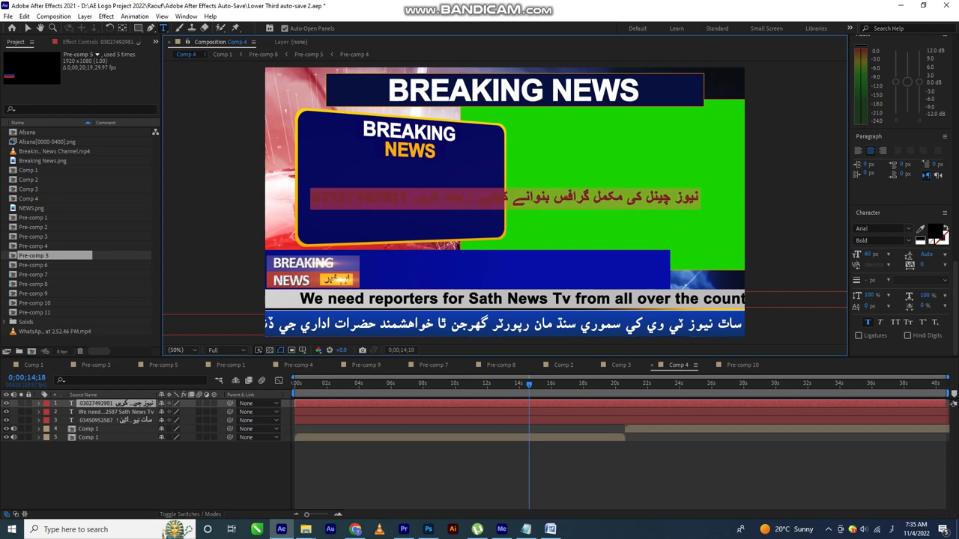
Step: Colour the contact text light pink (EADBDB) and move it down onto the blue bar
{"action": "left_click", "coordinate": [935, 233]}
{"action": "left_click", "coordinate": [152, 256]}
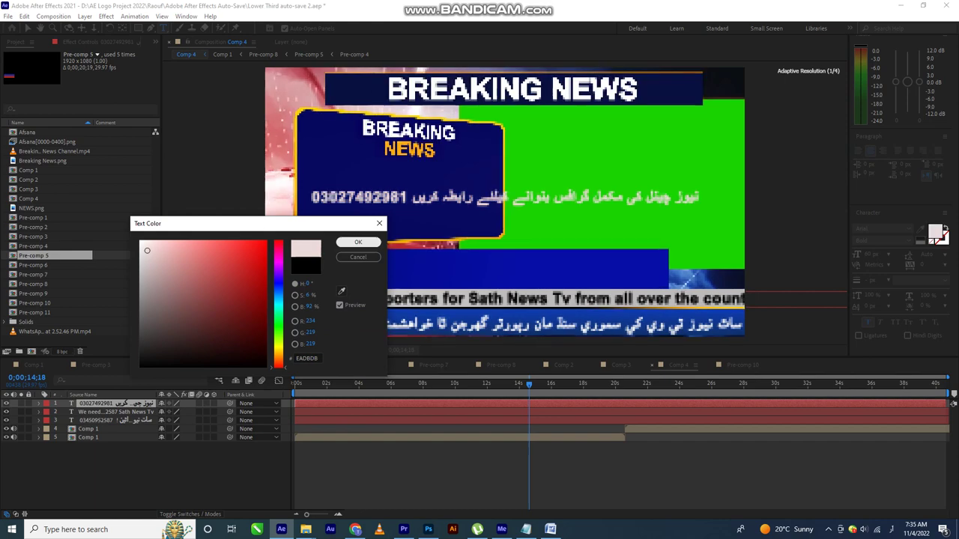
{"action": "key", "text": "Return"}
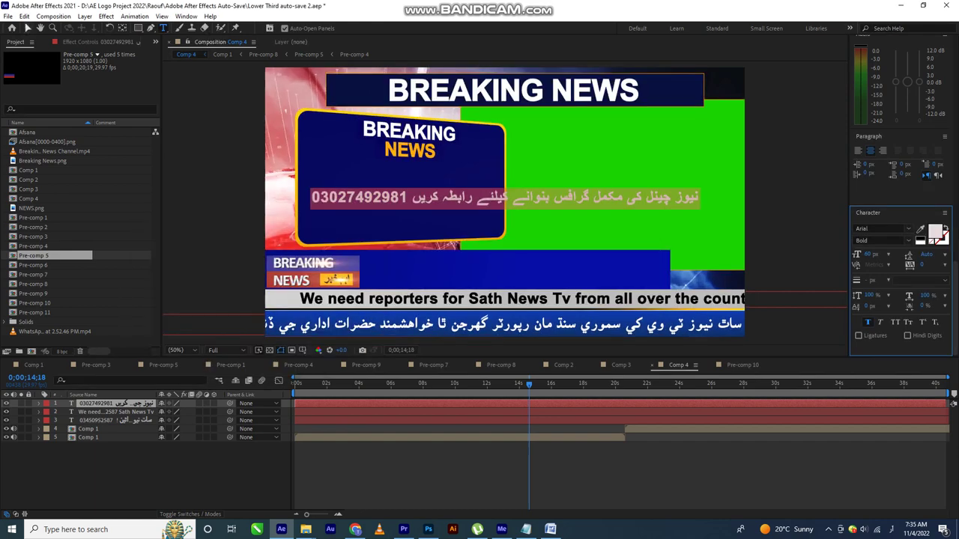
{"action": "key", "text": "Escape"}
{"action": "key", "text": "v"}
{"action": "left_click_drag", "start_coordinate": [495, 224], "coordinate": [494, 267]}
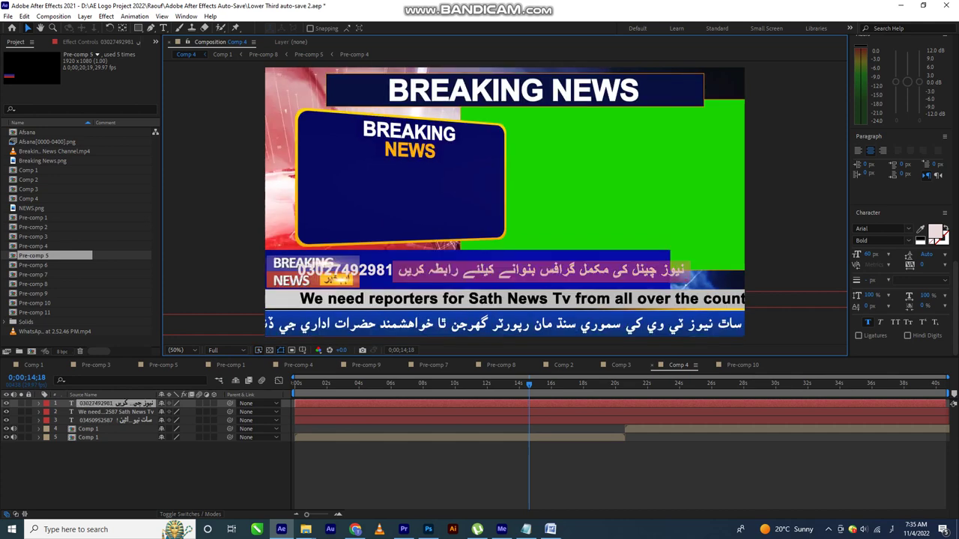
Step: Reduce the contact text to 42 px and nudge it slightly right on the blue bar
{"action": "key", "text": "ctrl+t"}
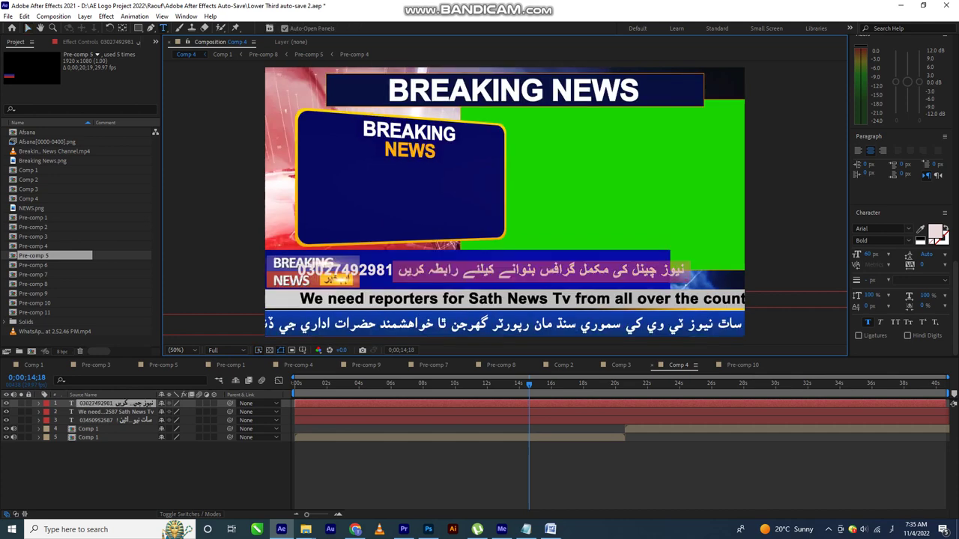
{"action": "left_click_drag", "start_coordinate": [868, 254], "coordinate": [839, 253]}
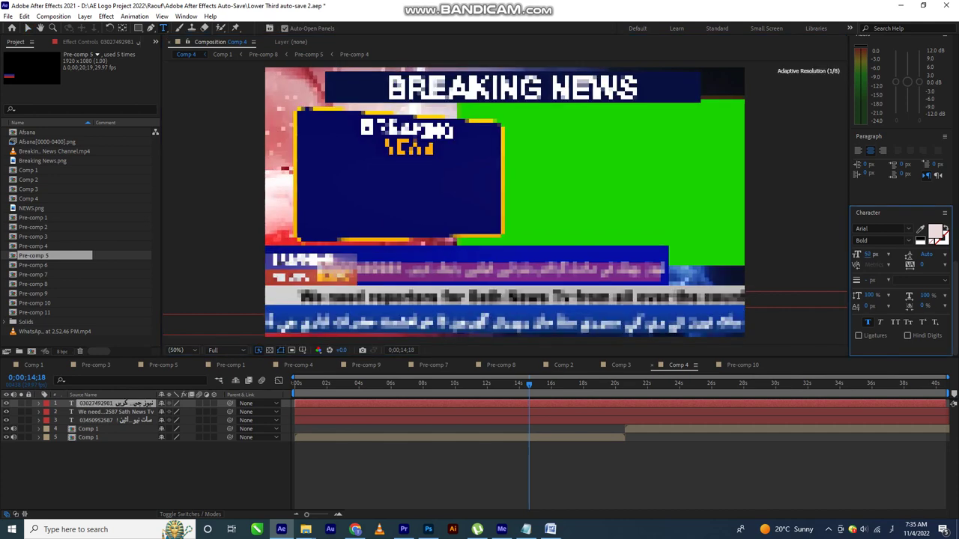
{"action": "key", "text": "v"}
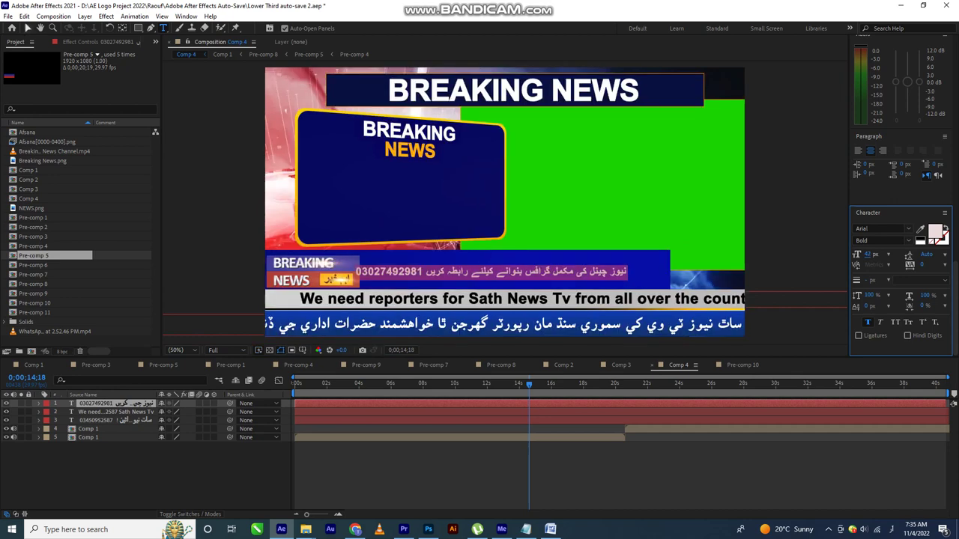
{"action": "left_click", "coordinate": [491, 271]}
{"action": "left_click_drag", "start_coordinate": [491, 271], "coordinate": [510, 274]}
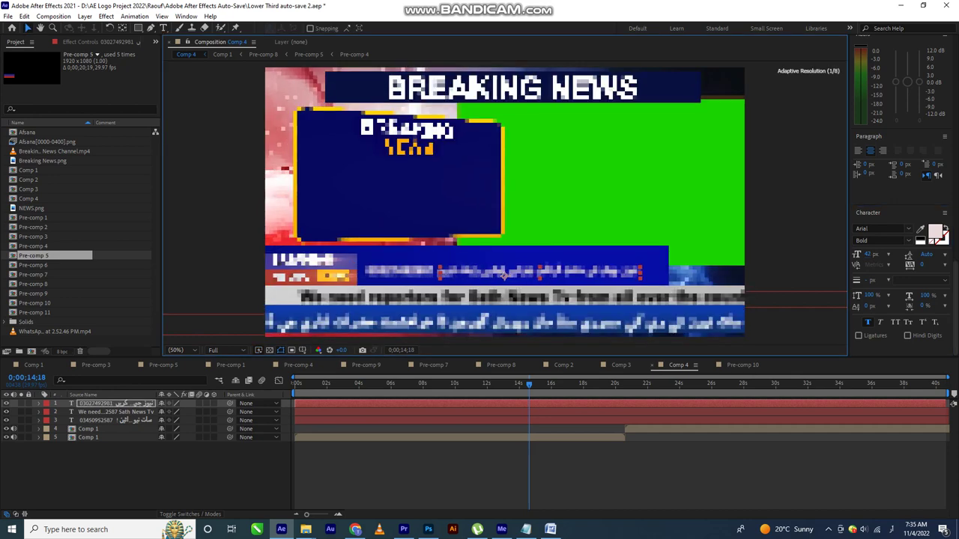
Step: Set the contact line in Jameel Noori Nastaleeq Regular, enlarged to 62 px
{"action": "double_click", "coordinate": [509, 273]}
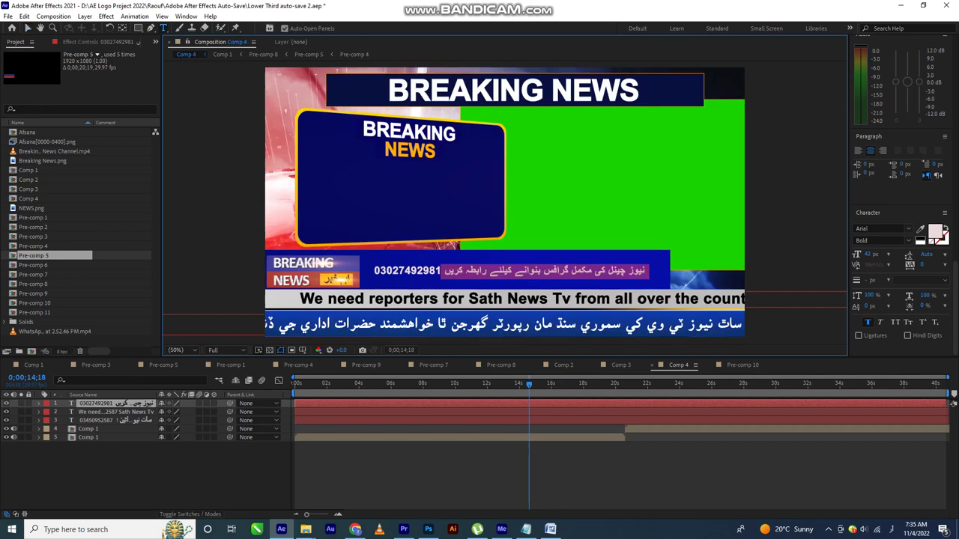
{"action": "left_click", "coordinate": [908, 229]}
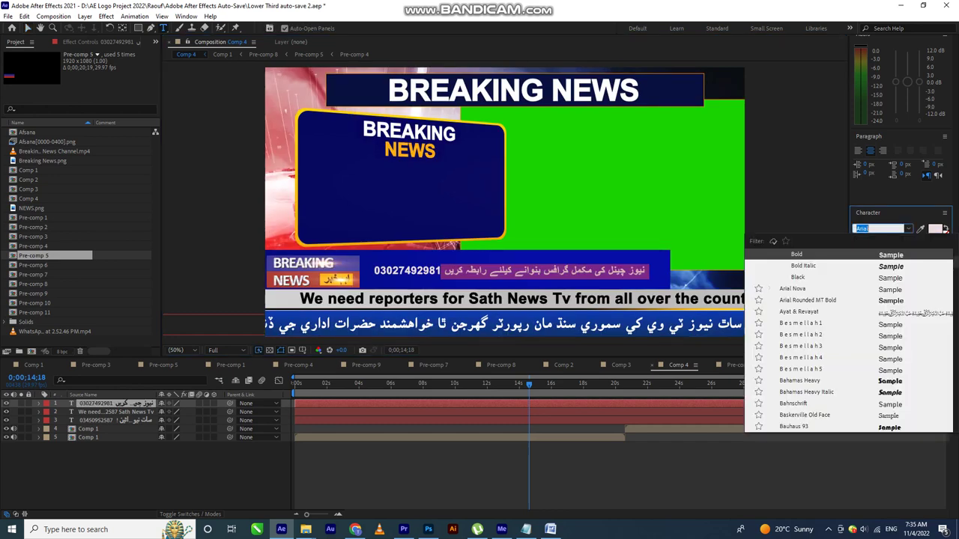
{"action": "type", "text": "jam"}
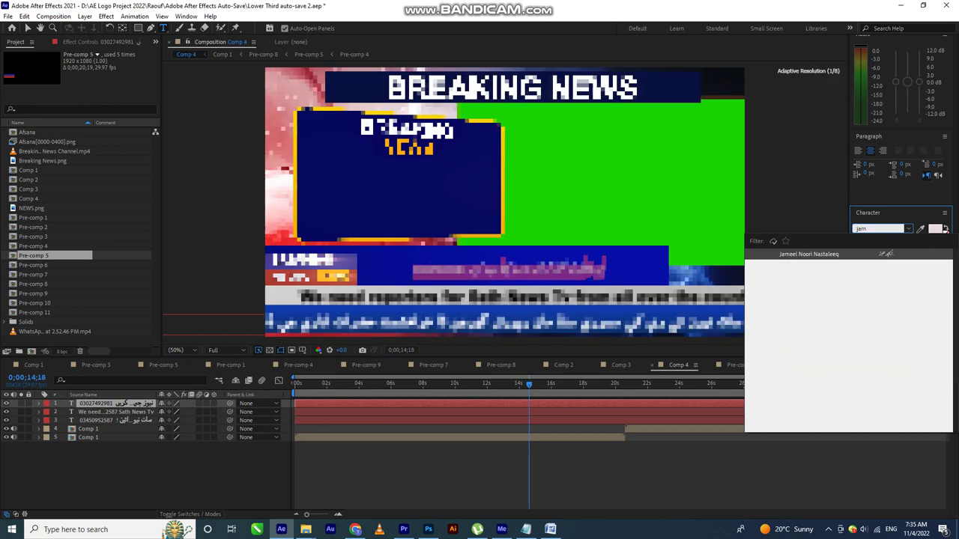
{"action": "key", "text": "Return"}
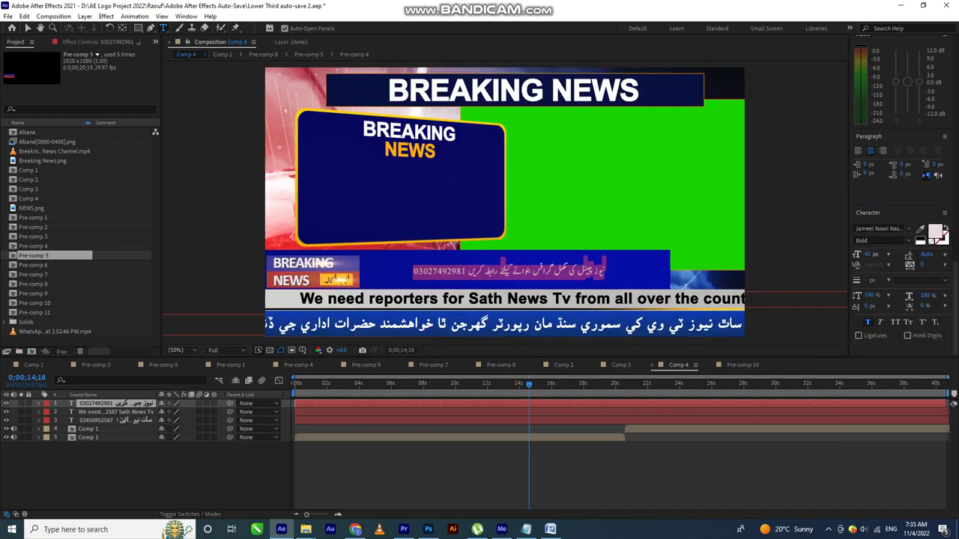
{"action": "left_click_drag", "start_coordinate": [868, 255], "coordinate": [882, 255]}
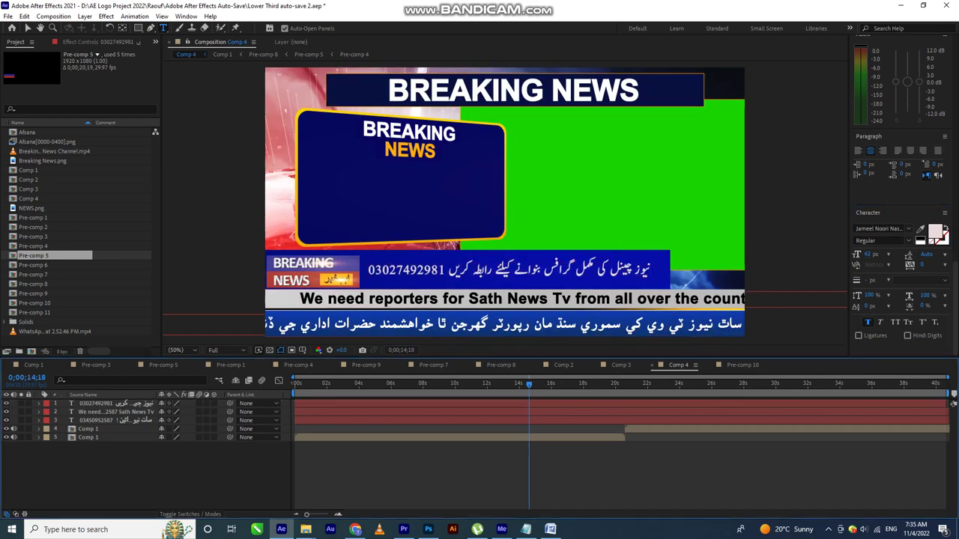
{"action": "key", "text": "Home"}
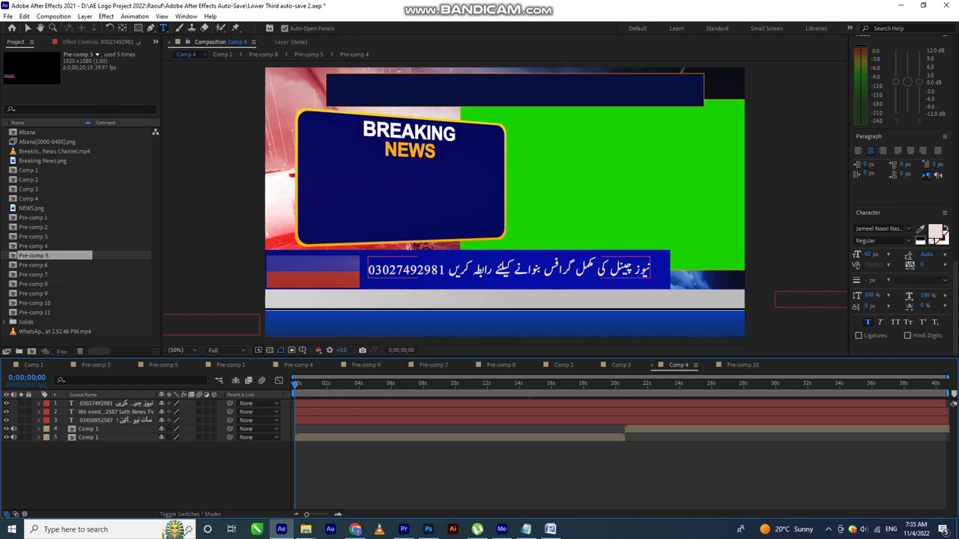
Step: Duplicate the contact text layer and retype it as 'واس ایپ پر بھی رابطہ کریں سکتے ہیں'
{"action": "key", "text": "Escape"}
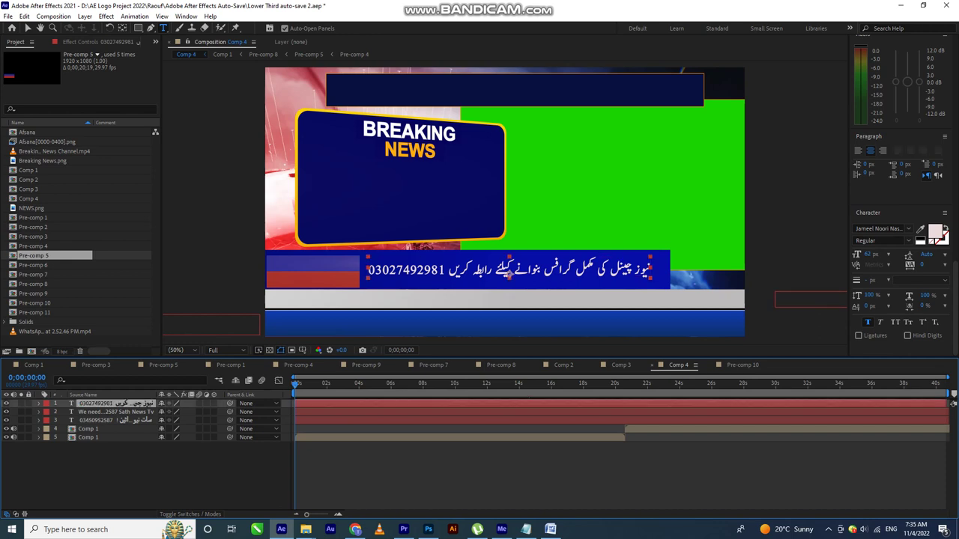
{"action": "key", "text": "ctrl+d"}
{"action": "double_click", "coordinate": [508, 275]}
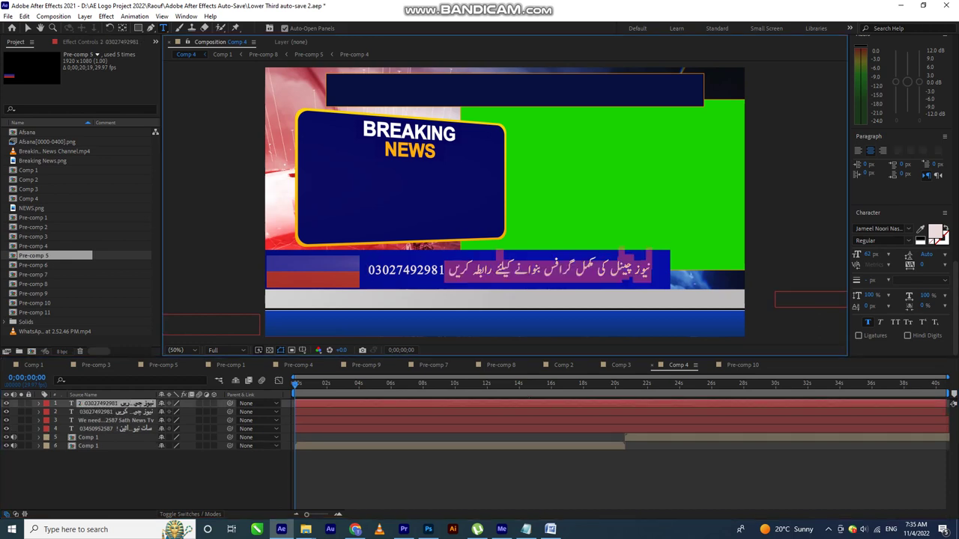
{"action": "type", "text": "waT"}
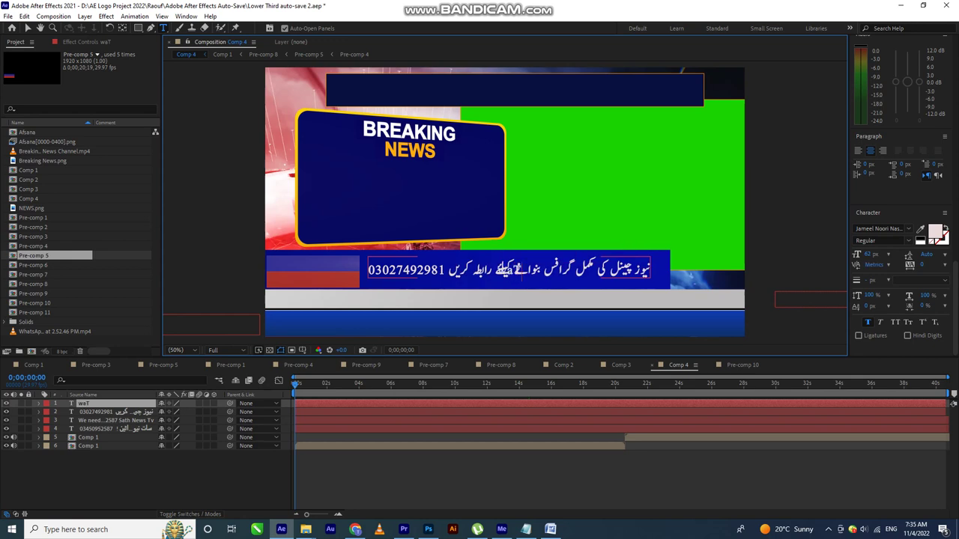
{"action": "key", "text": "BackSpace"}
{"action": "key", "text": "BackSpace"}
{"action": "type", "text": "و"}
{"action": "type", "text": "اس"}
{"action": "type", "text": " ای"}
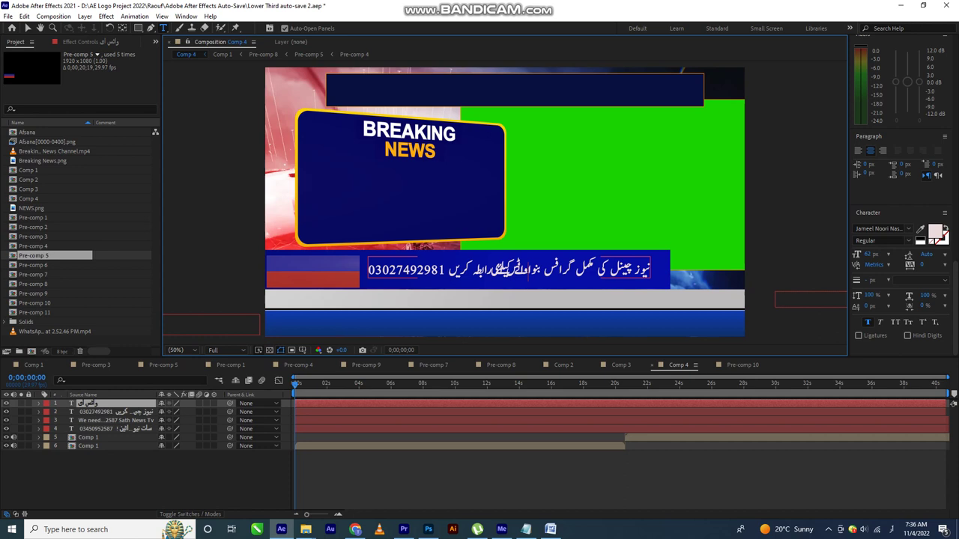
{"action": "type", "text": "پ پر"}
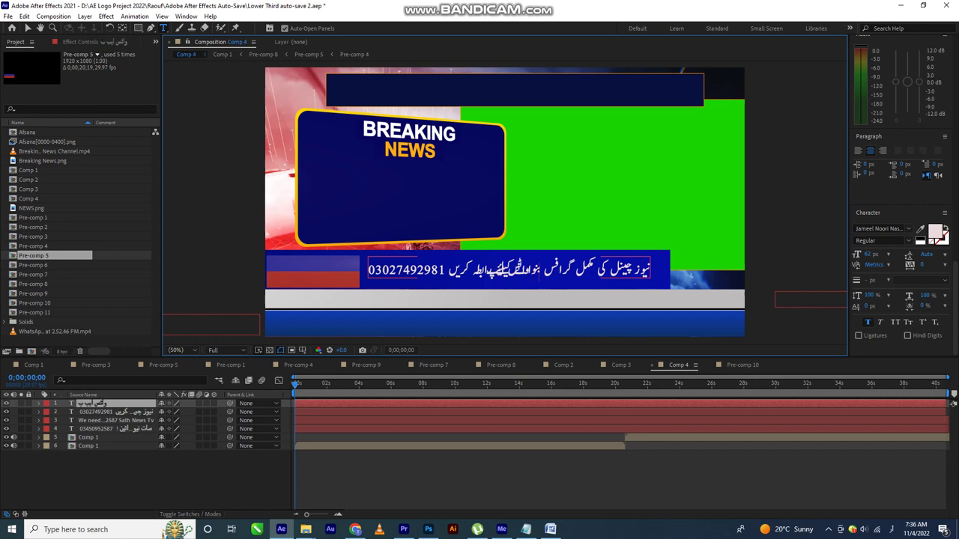
{"action": "type", "text": " بھی "}
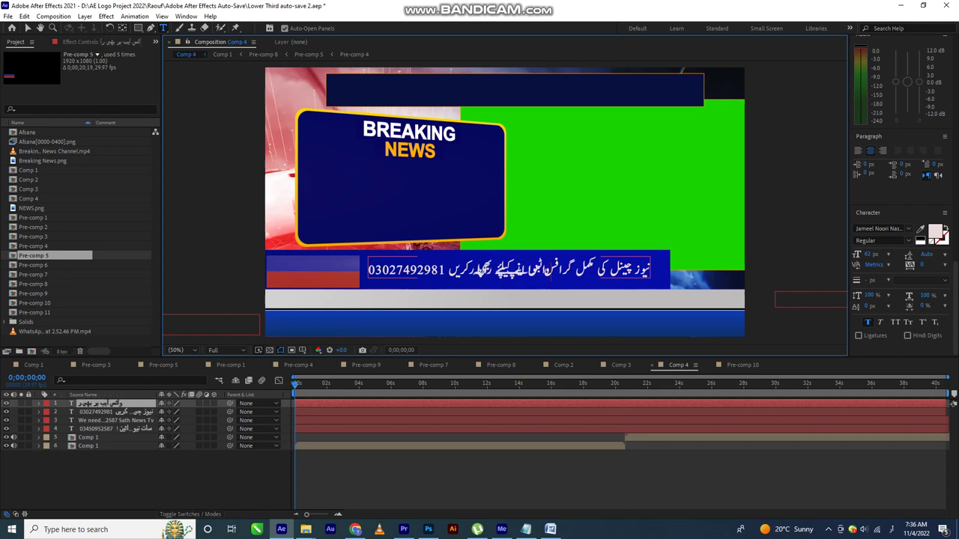
{"action": "type", "text": "رابطہ کر"}
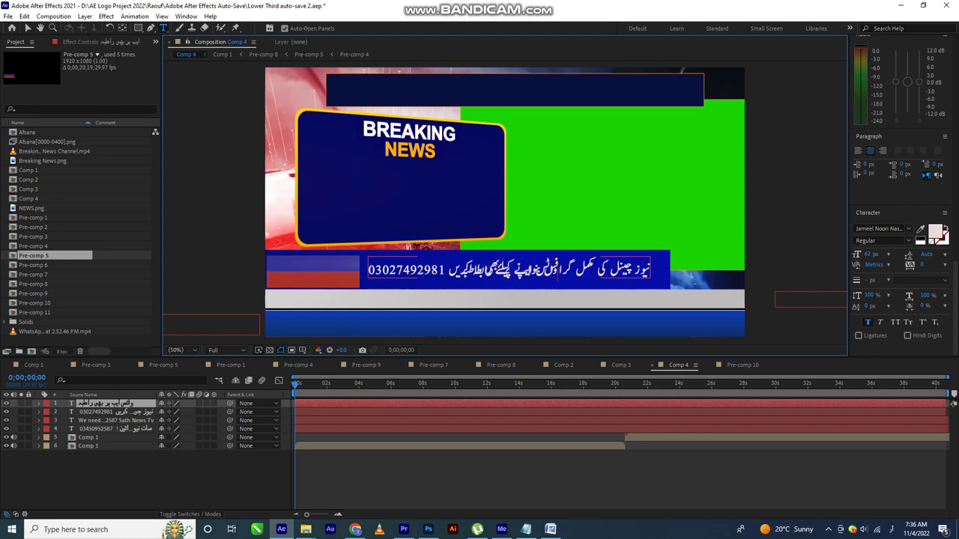
{"action": "type", "text": "یں"}
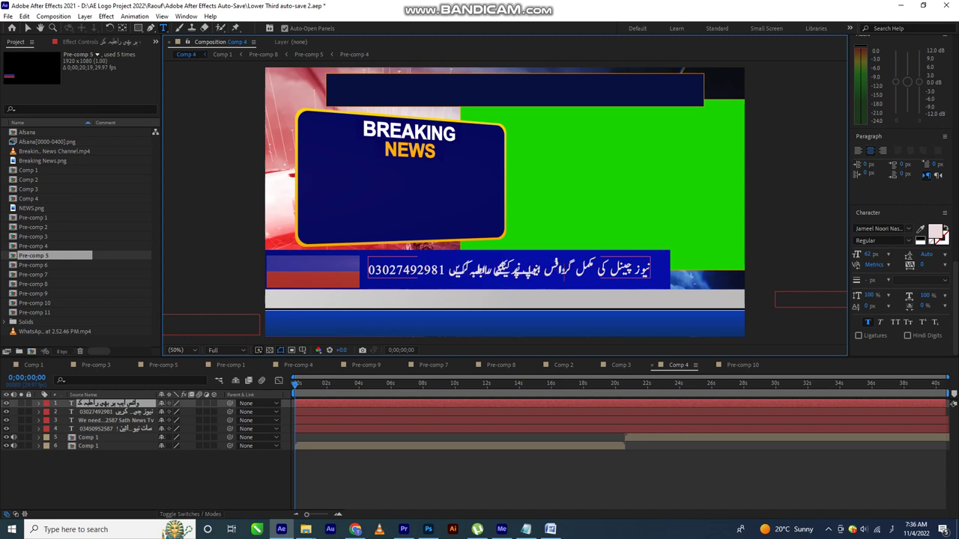
{"action": "type", "text": " سکت"}
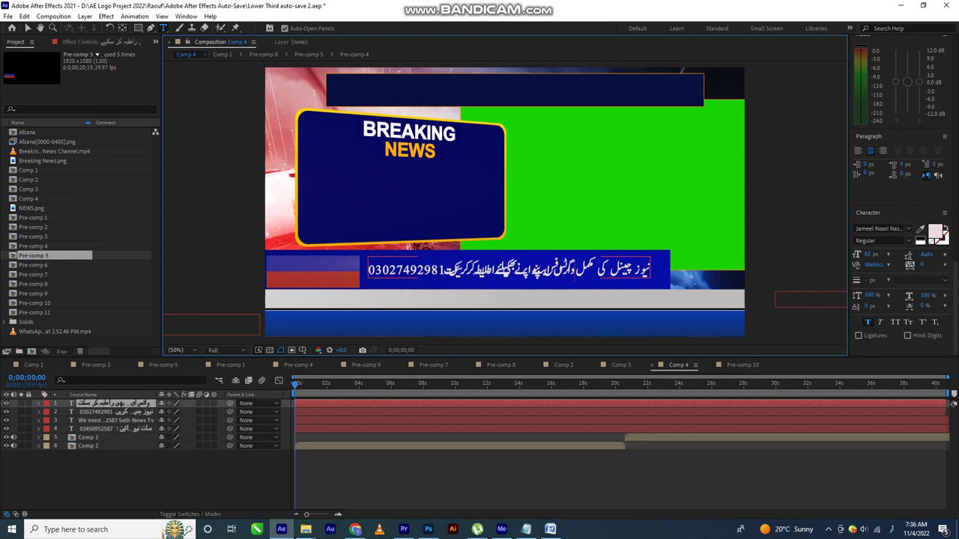
{"action": "type", "text": "ے ہیں"}
{"action": "key", "text": "Escape"}
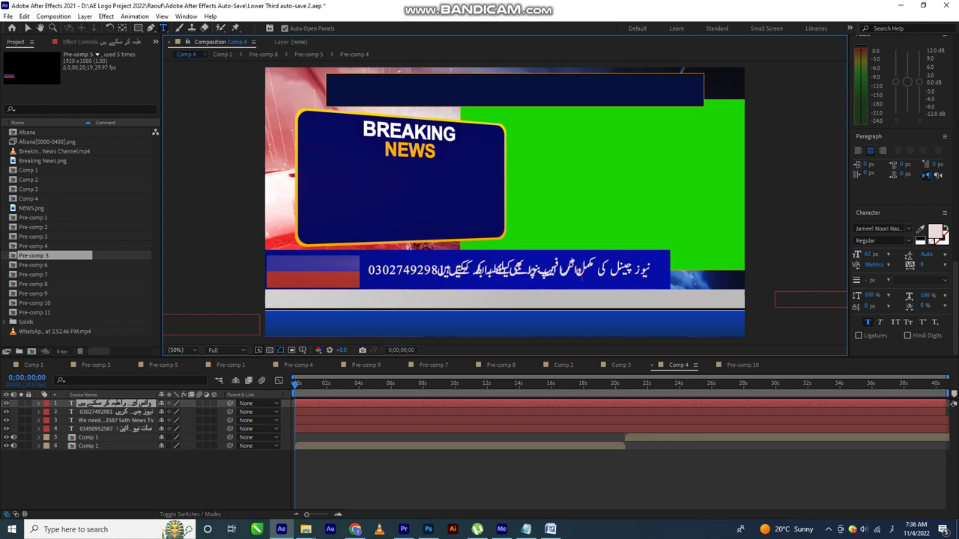
Step: Move the WhatsApp Urdu line onto the bottom bar and correct the word 'بہی'
{"action": "key", "text": "v"}
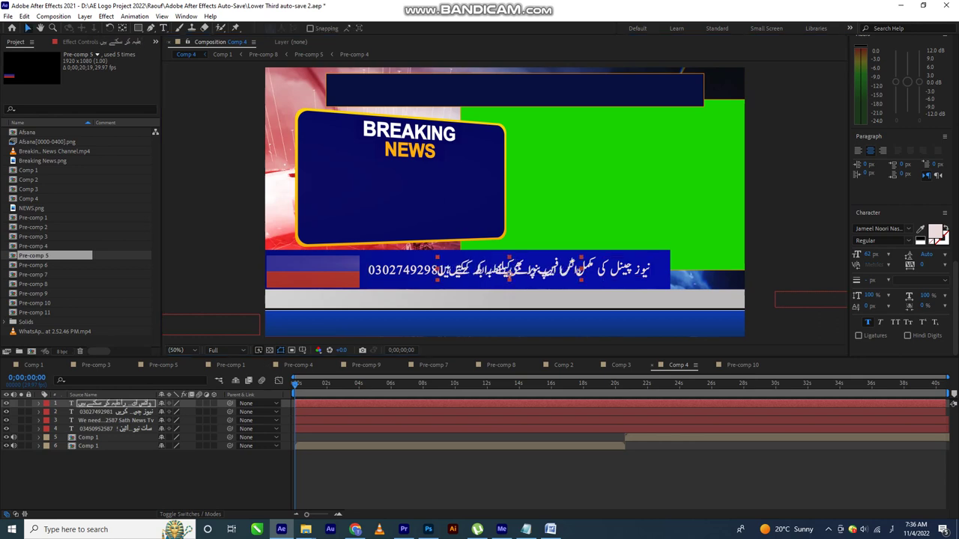
{"action": "left_click_drag", "start_coordinate": [508, 271], "coordinate": [499, 325]}
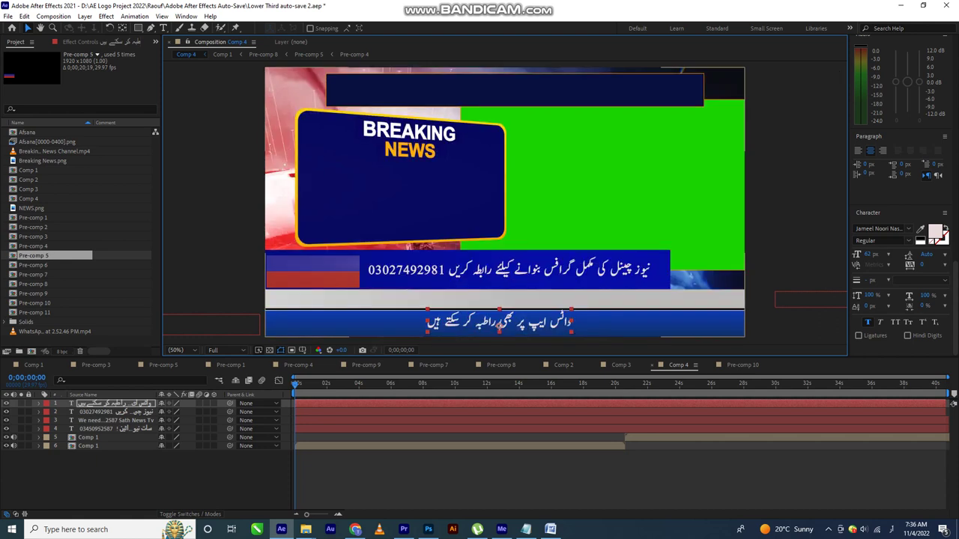
{"action": "double_click", "coordinate": [499, 322]}
{"action": "key", "text": "Escape"}
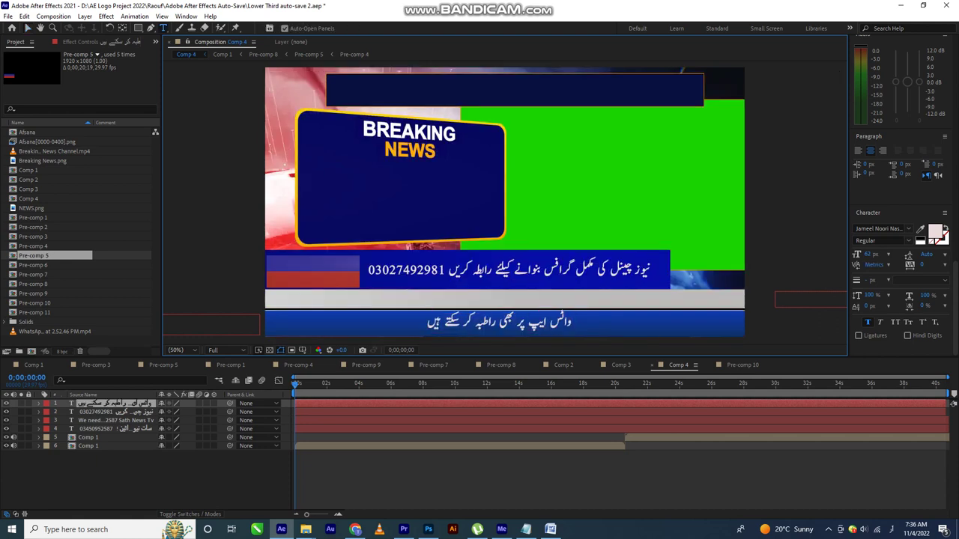
{"action": "key", "text": "BackSpace"}
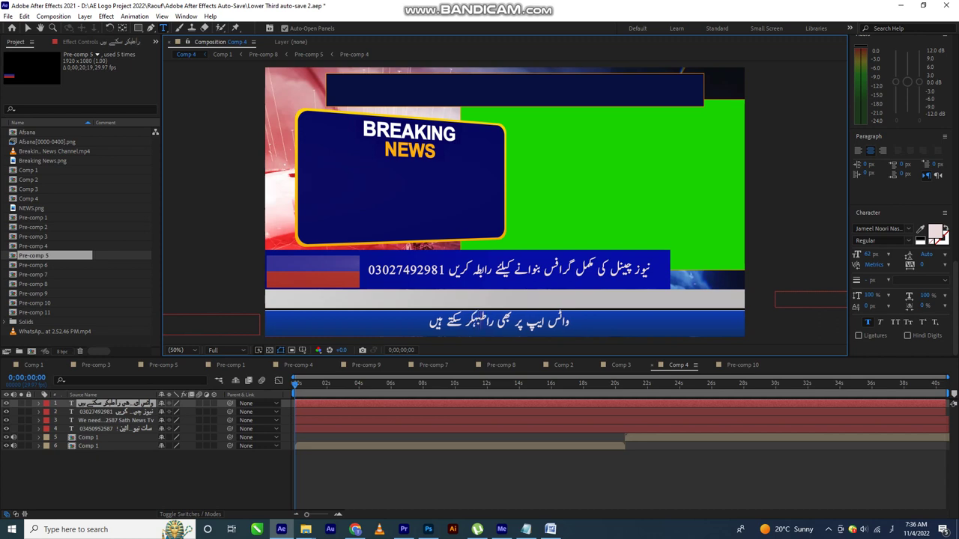
{"action": "key", "text": "BackSpace"}
{"action": "key", "text": "BackSpace"}
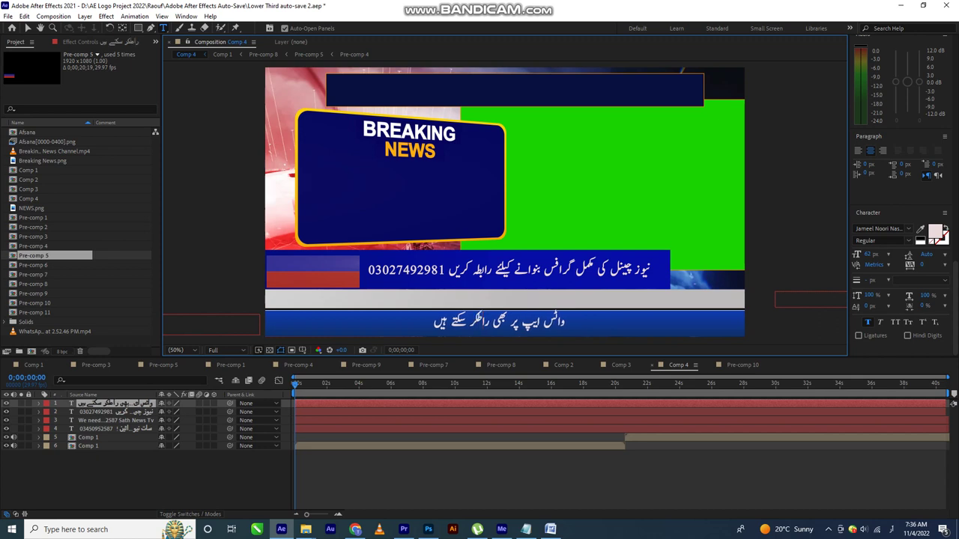
{"action": "type", "text": "ب"}
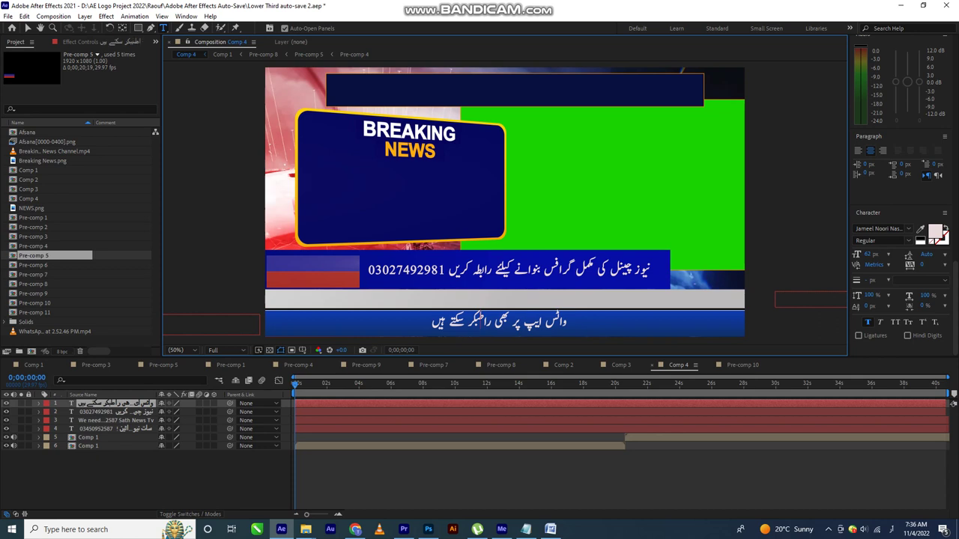
{"action": "type", "text": "ہی"}
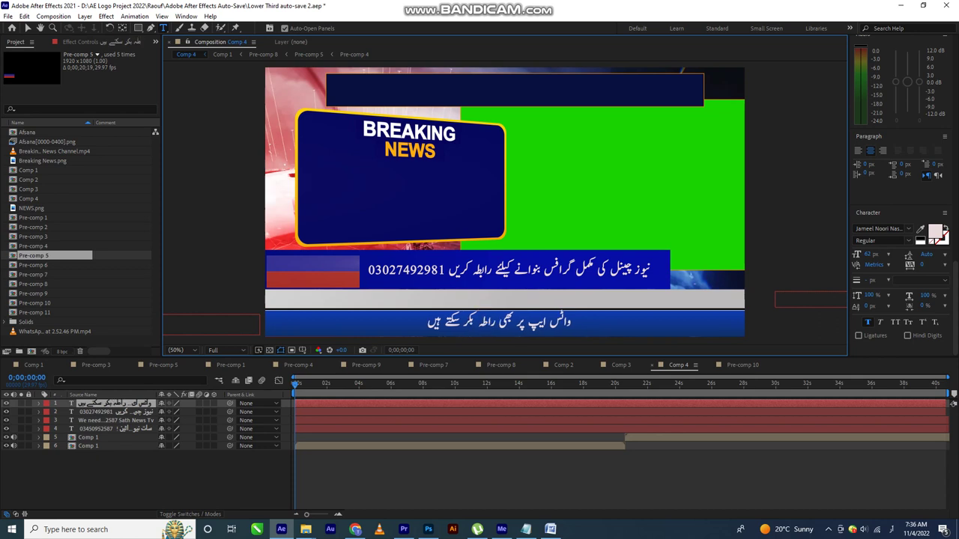
Step: Fix the contact wording in the bottom line to read 'رابطہ کر'
{"action": "key", "text": "shift+Right"}
{"action": "key", "text": "shift+Right"}
{"action": "key", "text": "shift+Right"}
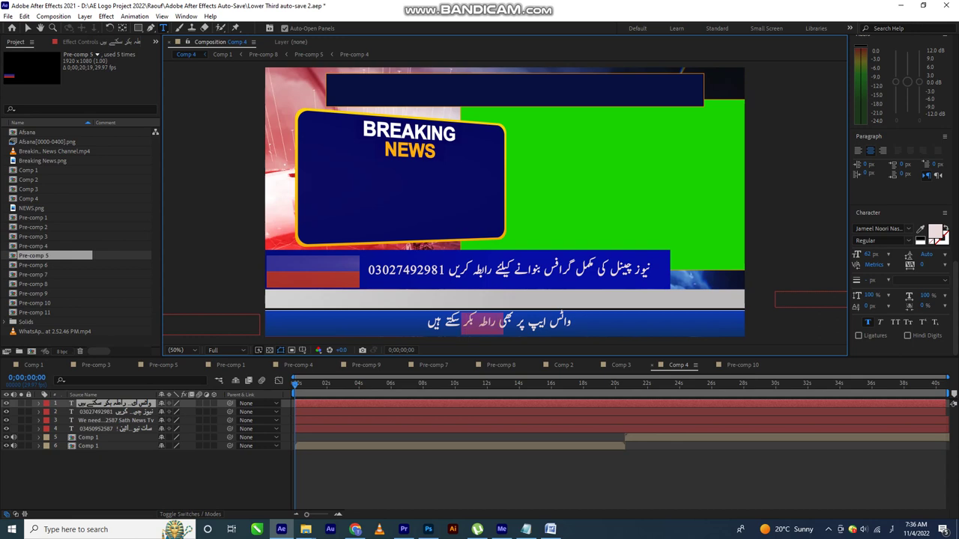
{"action": "type", "text": "رابہ"}
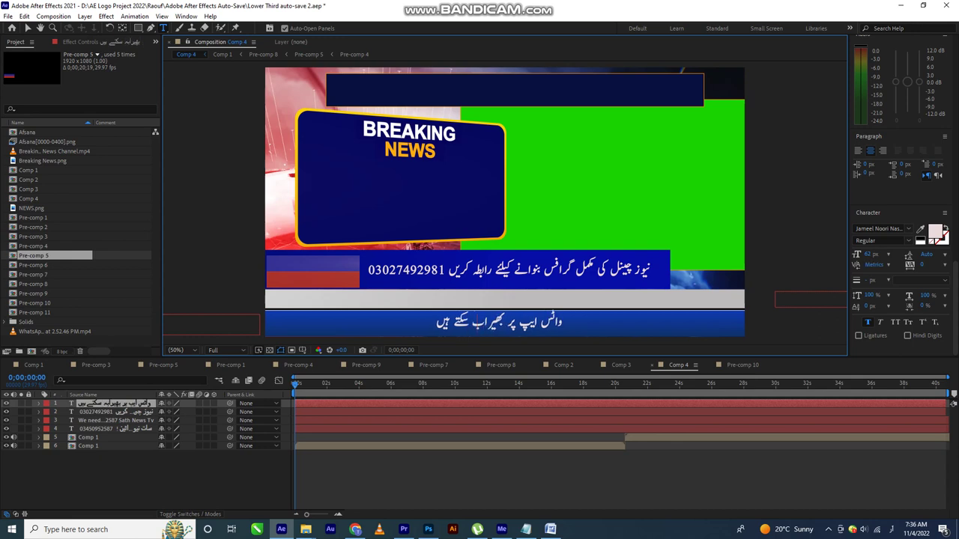
{"action": "key", "text": "BackSpace"}
{"action": "key", "text": "BackSpace"}
{"action": "key", "text": "BackSpace"}
{"action": "key", "text": "BackSpace"}
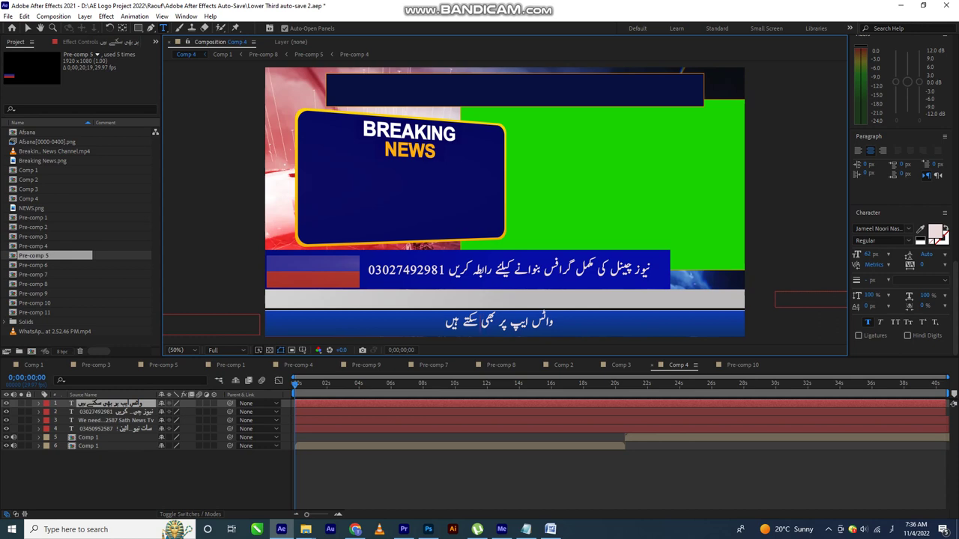
{"action": "type", "text": "را"}
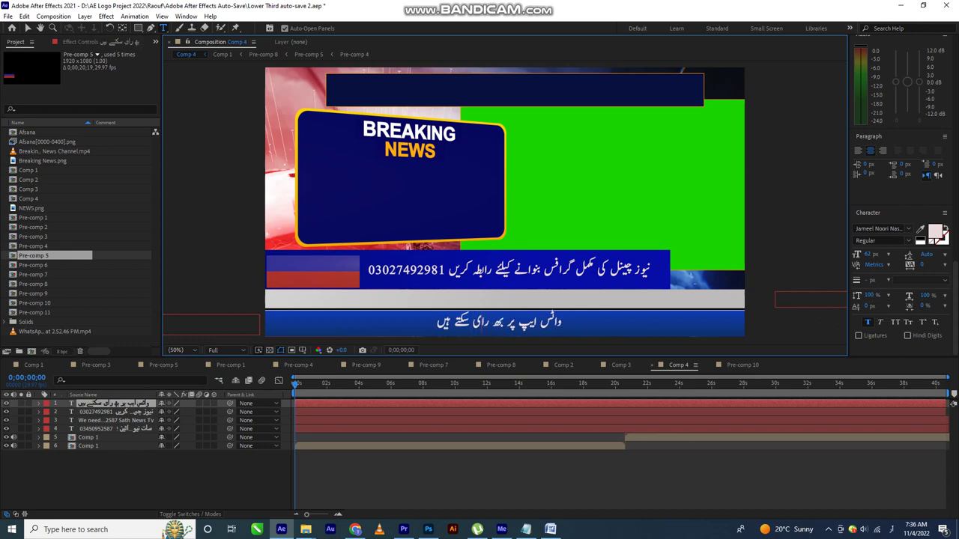
{"action": "type", "text": "بھ"}
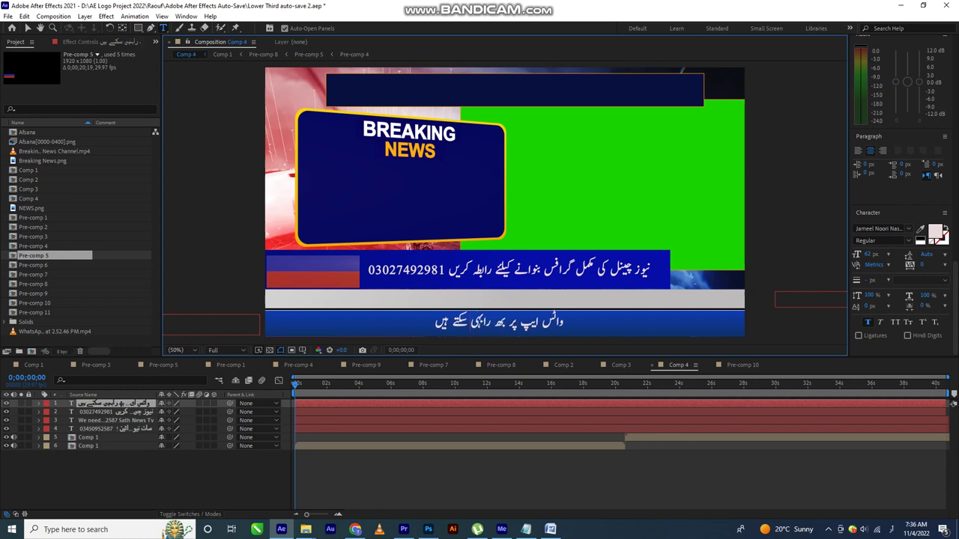
{"action": "key", "text": "BackSpace"}
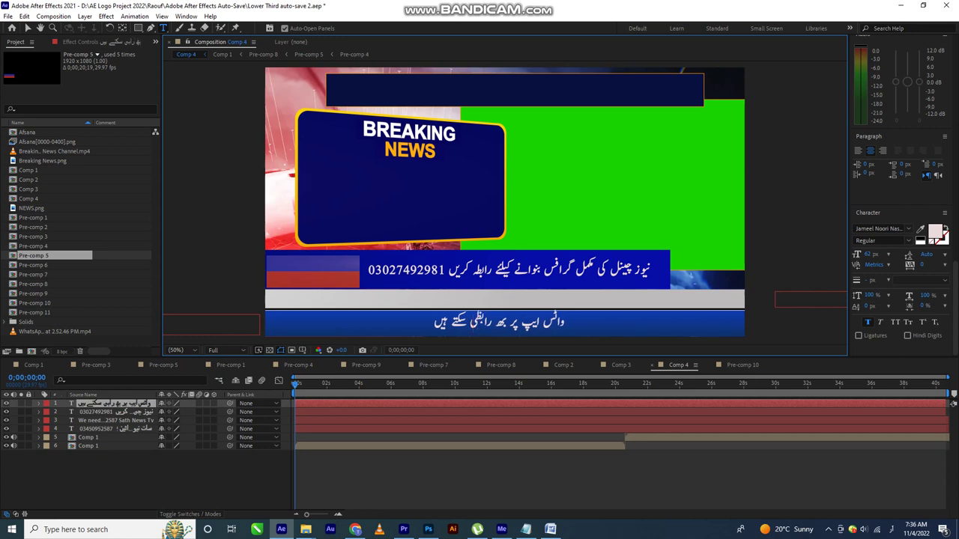
{"action": "type", "text": "ط"}
{"action": "type", "text": "ہ"}
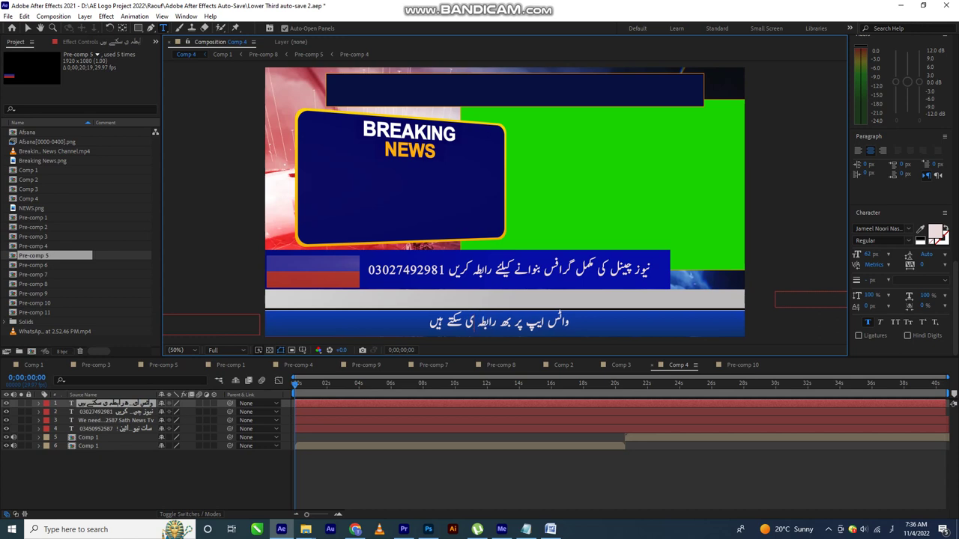
{"action": "key", "text": "shift+Left"}
{"action": "type", "text": "کر"}
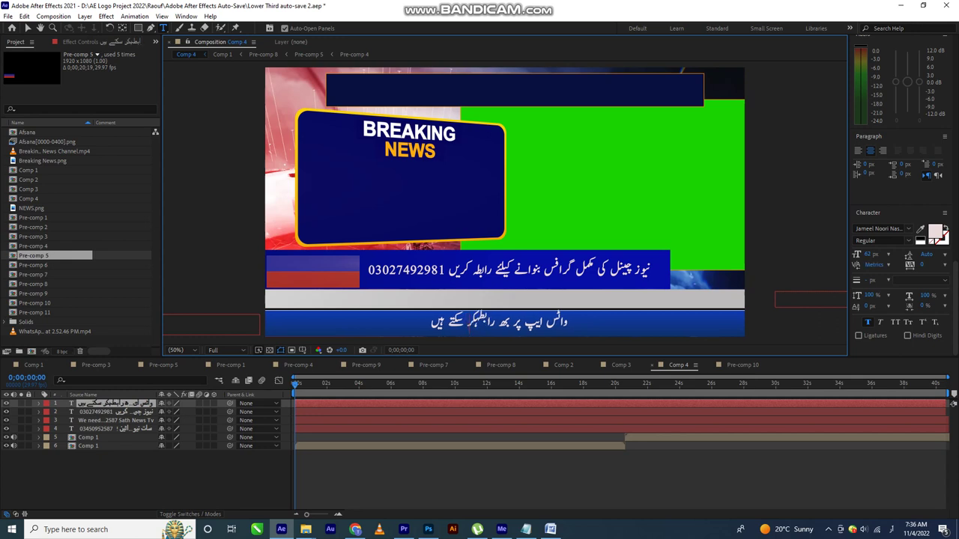
{"action": "type", "text": "ر"}
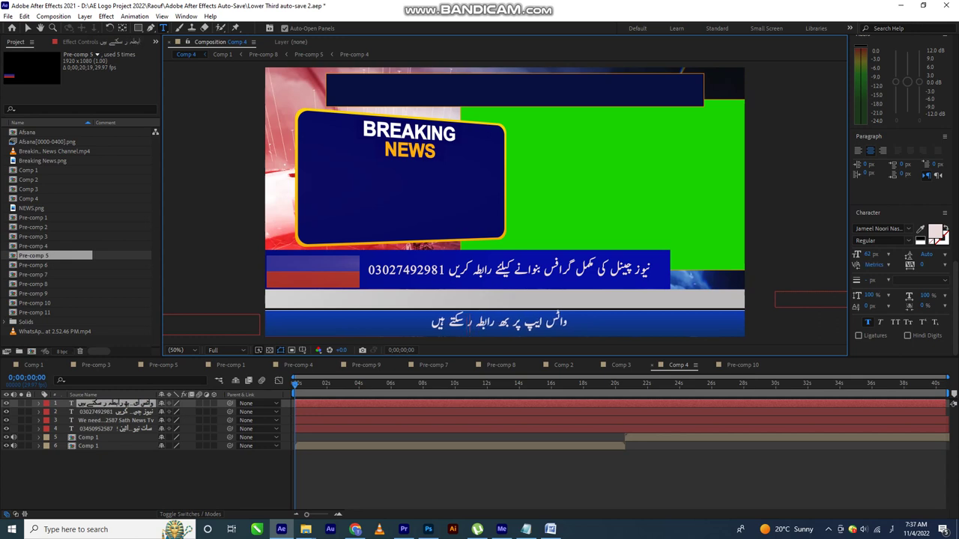
{"action": "type", "text": "ک"}
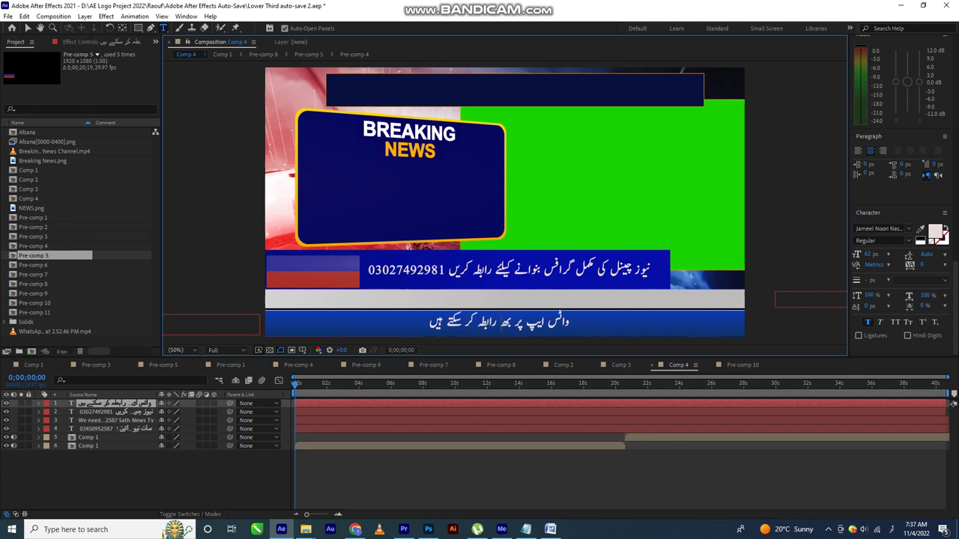
{"action": "type", "text": "ی"}
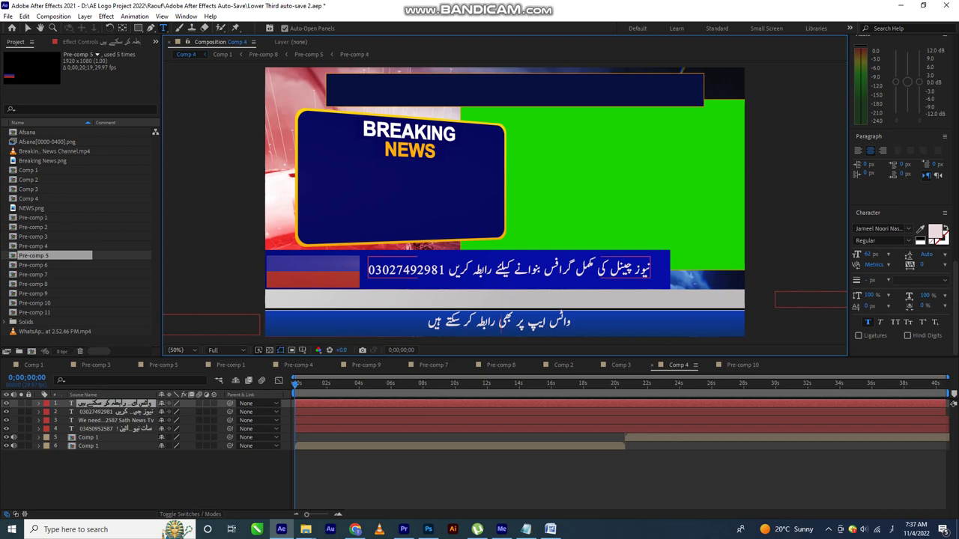
Step: Nudge the bottom Urdu line slightly lower and play a preview
{"action": "key", "text": "Escape"}
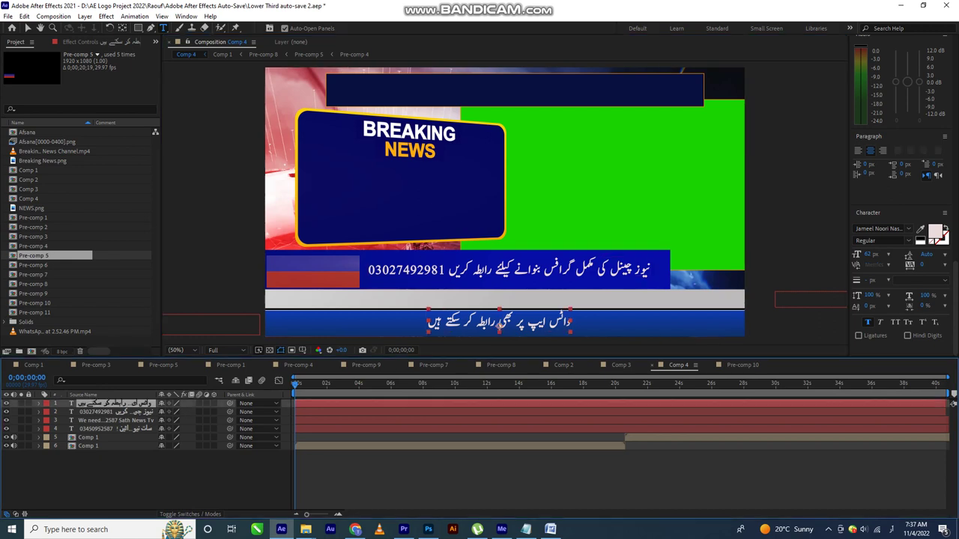
{"action": "left_click_drag", "start_coordinate": [500, 322], "coordinate": [499, 326]}
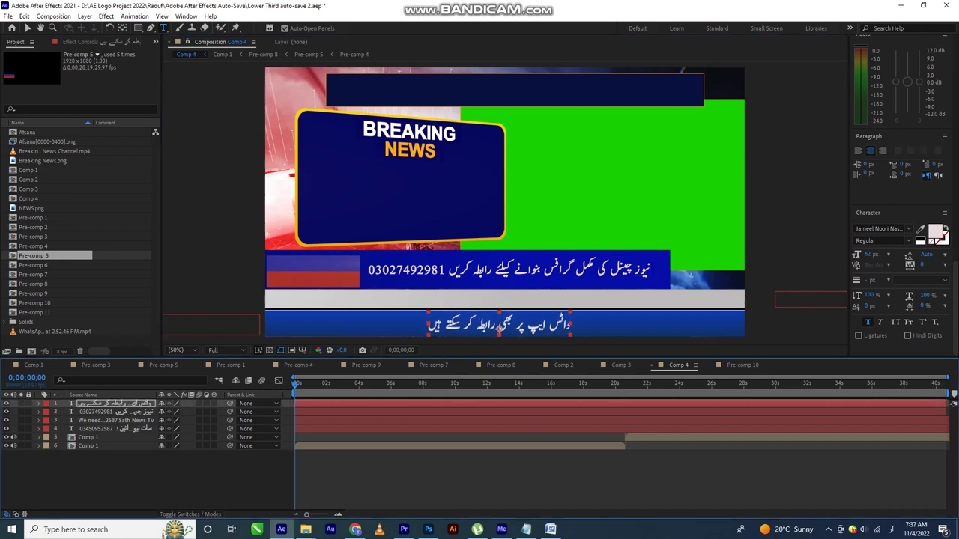
{"action": "key", "text": "space"}
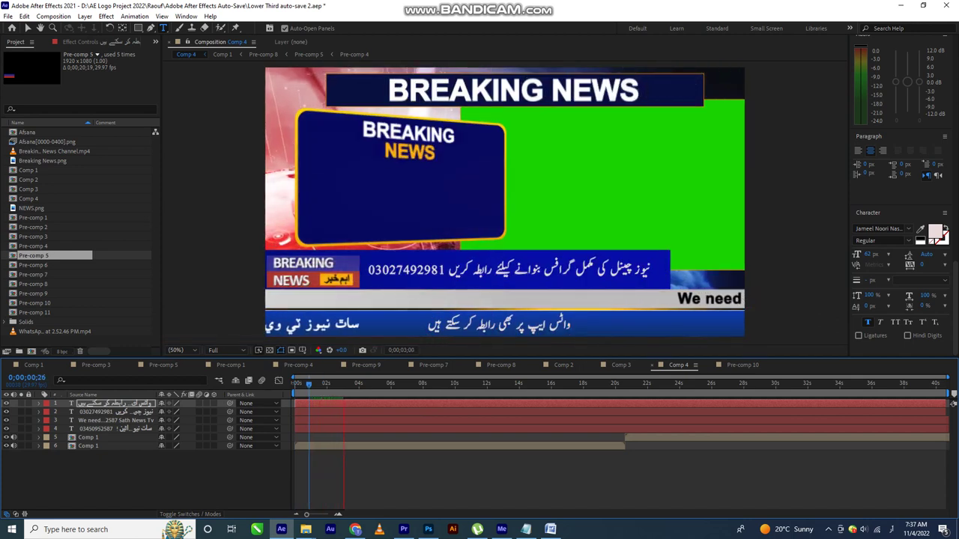
Step: Select the bottom Urdu layer and preview the BREAKING NEWS animation, pausing and resuming
{"action": "key", "text": "space"}
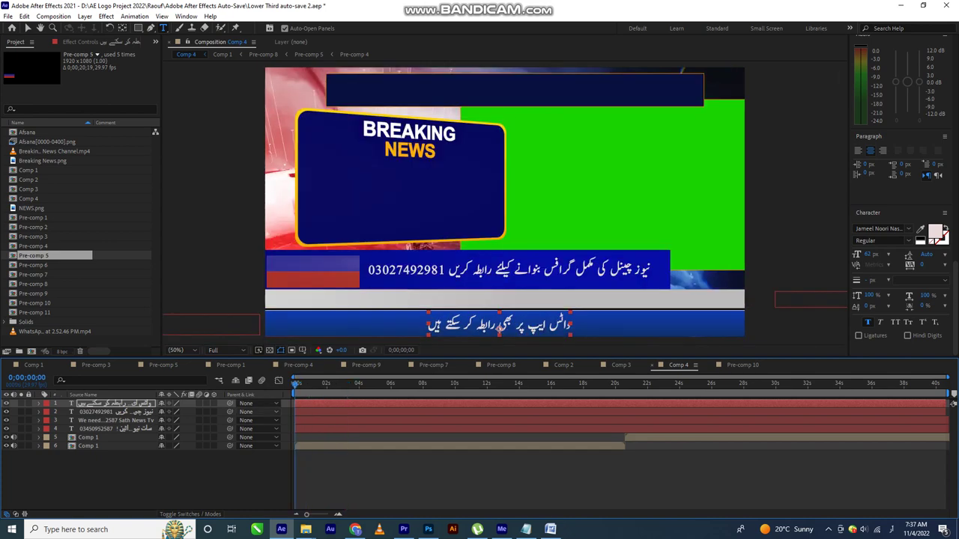
{"action": "key", "text": "ctrl+shift+a"}
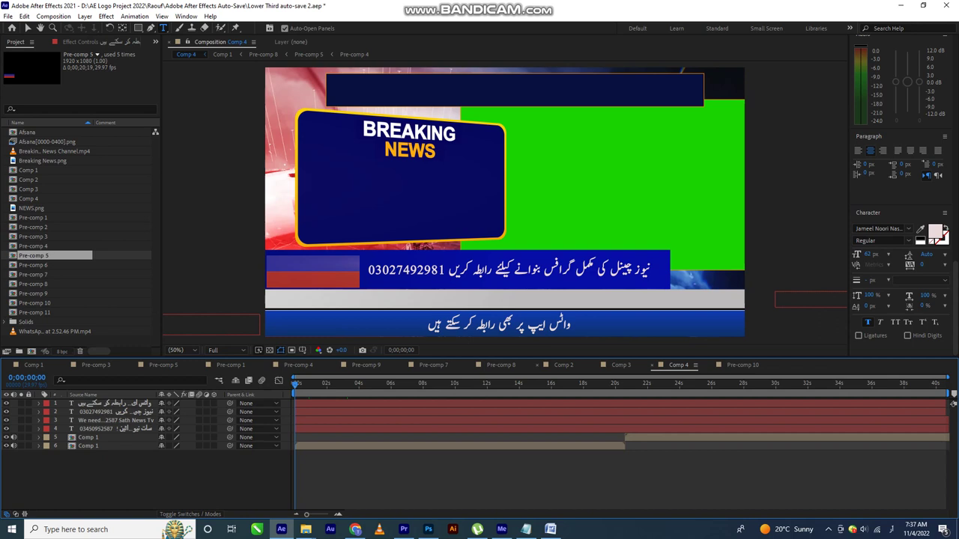
{"action": "left_click", "coordinate": [498, 324]}
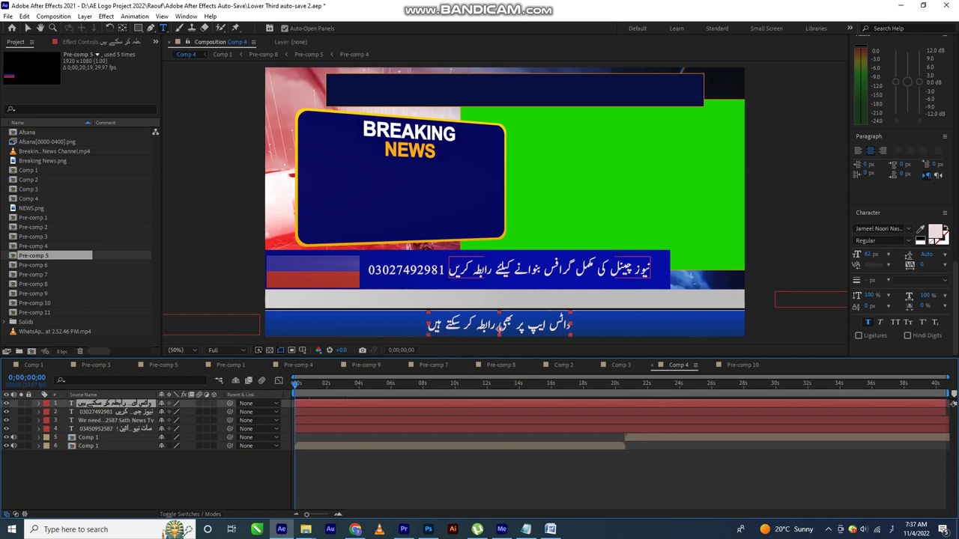
{"action": "key", "text": "space"}
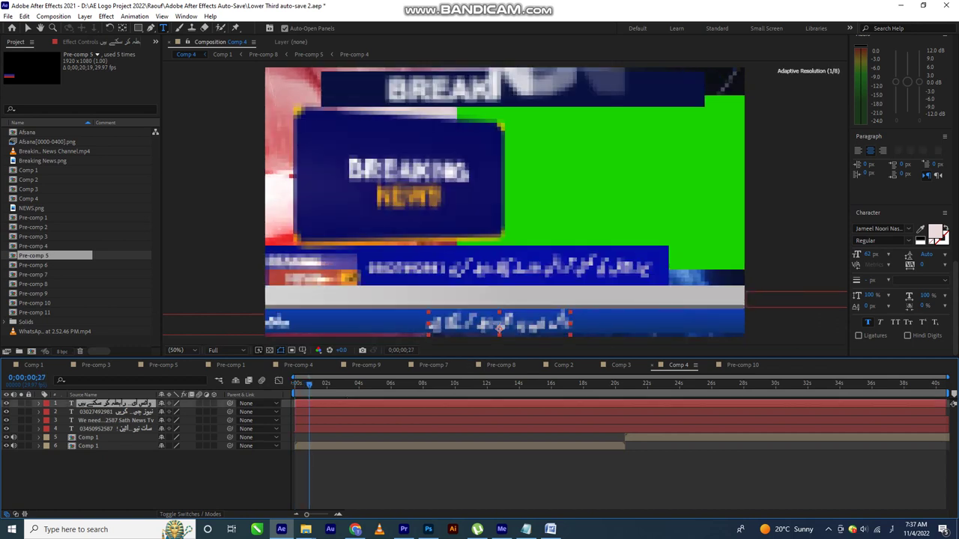
{"action": "key", "text": "space"}
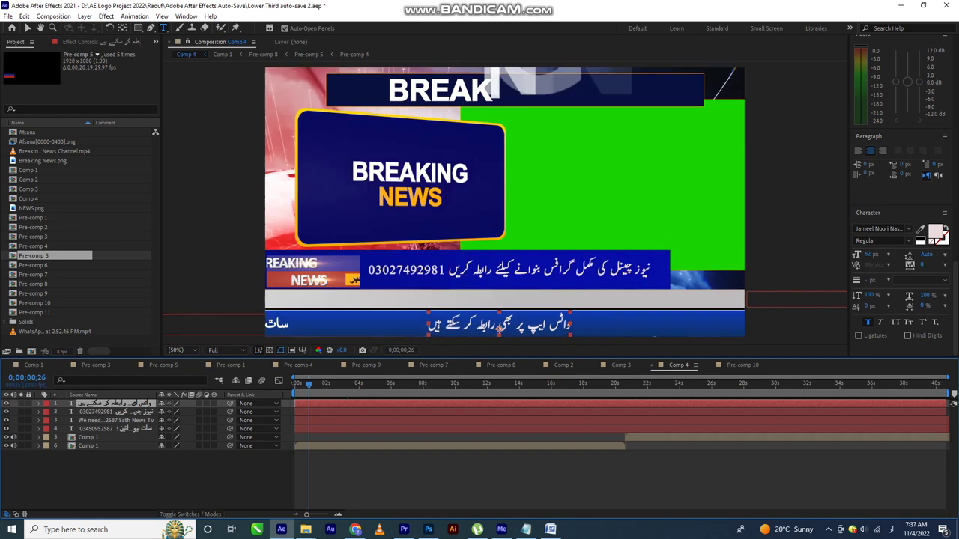
{"action": "key", "text": "space"}
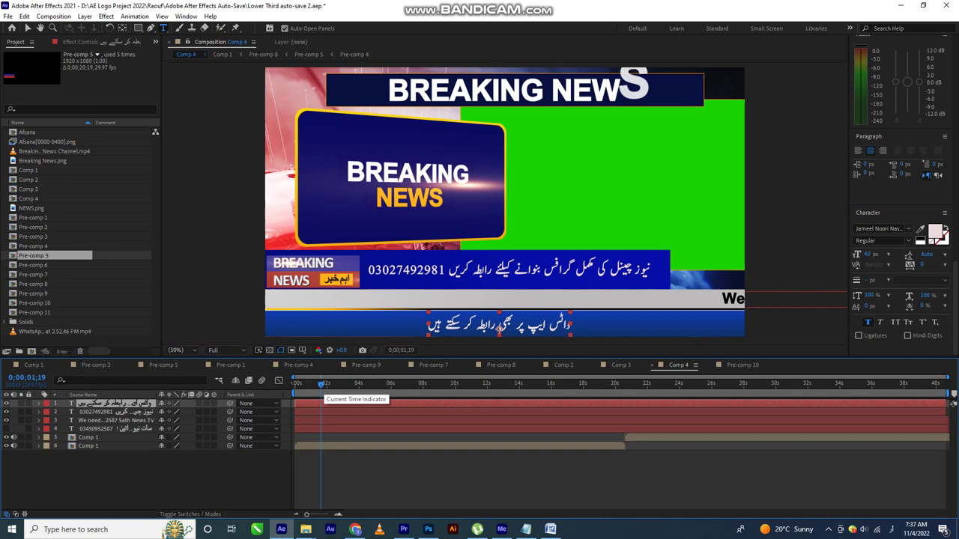
Step: Deselect all layers, step back a few frames, and bring up the Bandicam window
{"action": "key", "text": "ctrl+shift+a"}
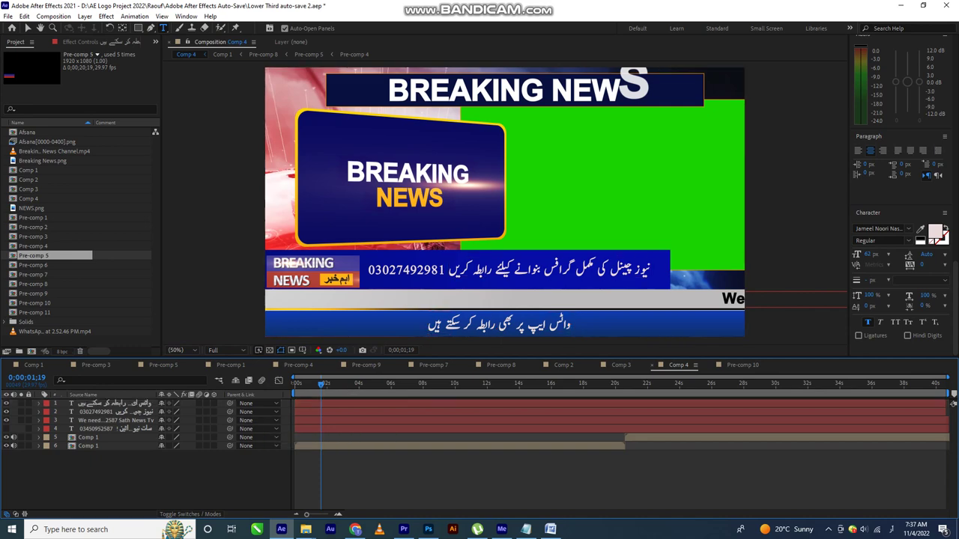
{"action": "key", "text": "Page_Up"}
{"action": "key", "text": "Page_Up"}
{"action": "key", "text": "Page_Up"}
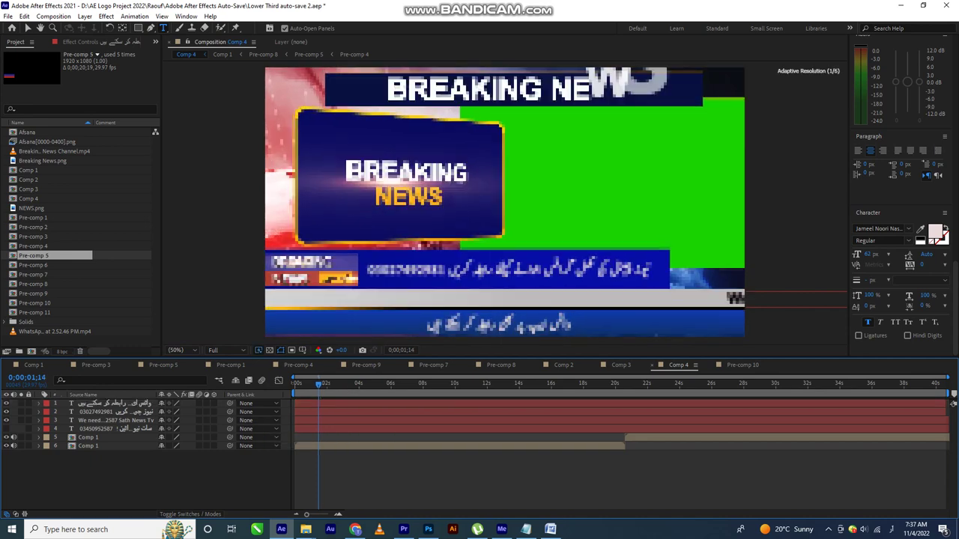
{"action": "left_click", "coordinate": [829, 530]}
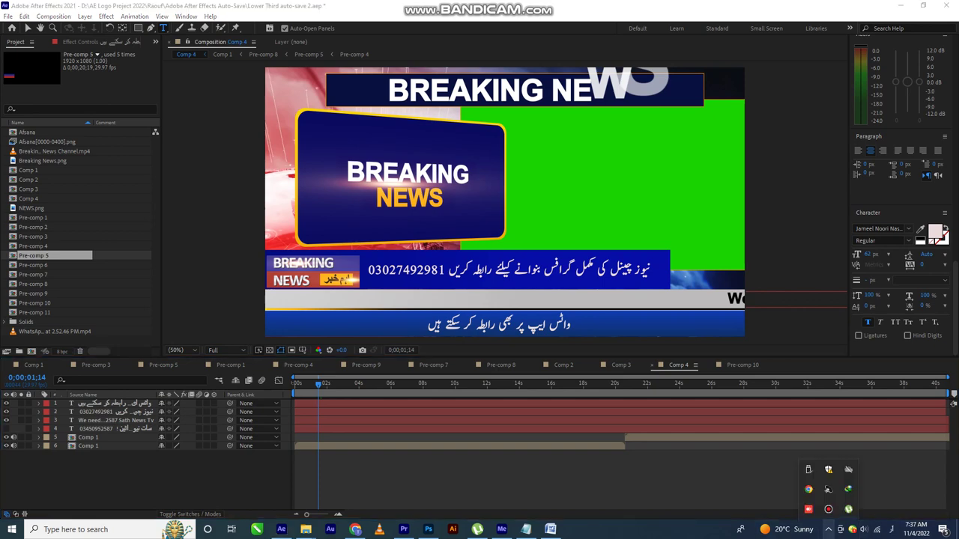